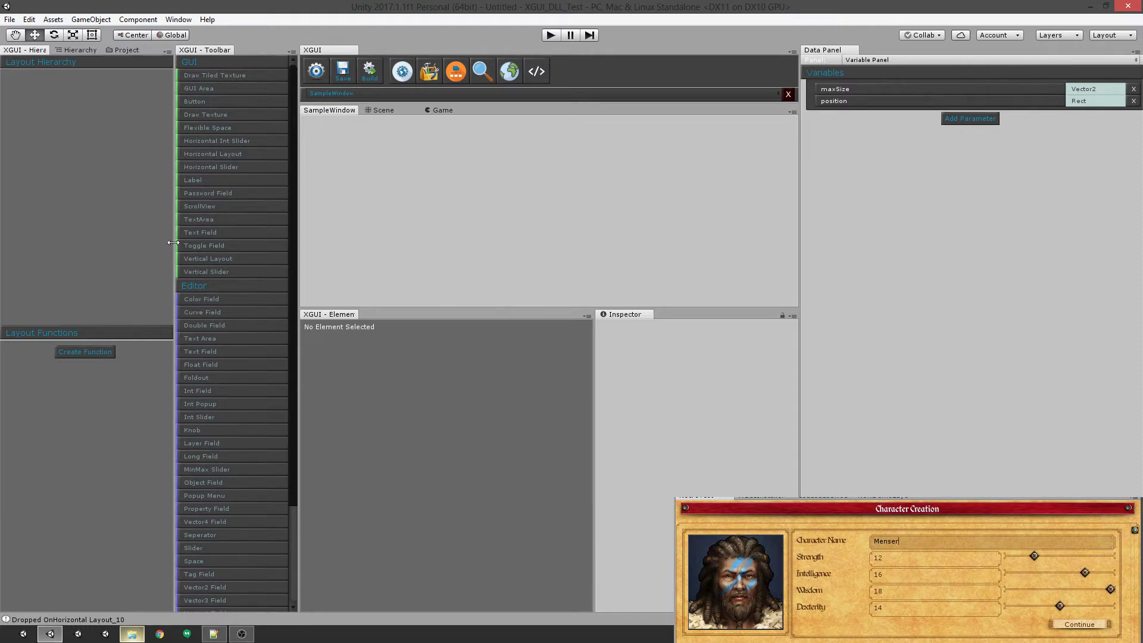
- Add a Draw Tiled Texture element using paper-texture, and copy that image into the layout's resources/images folder
click(248, 78)
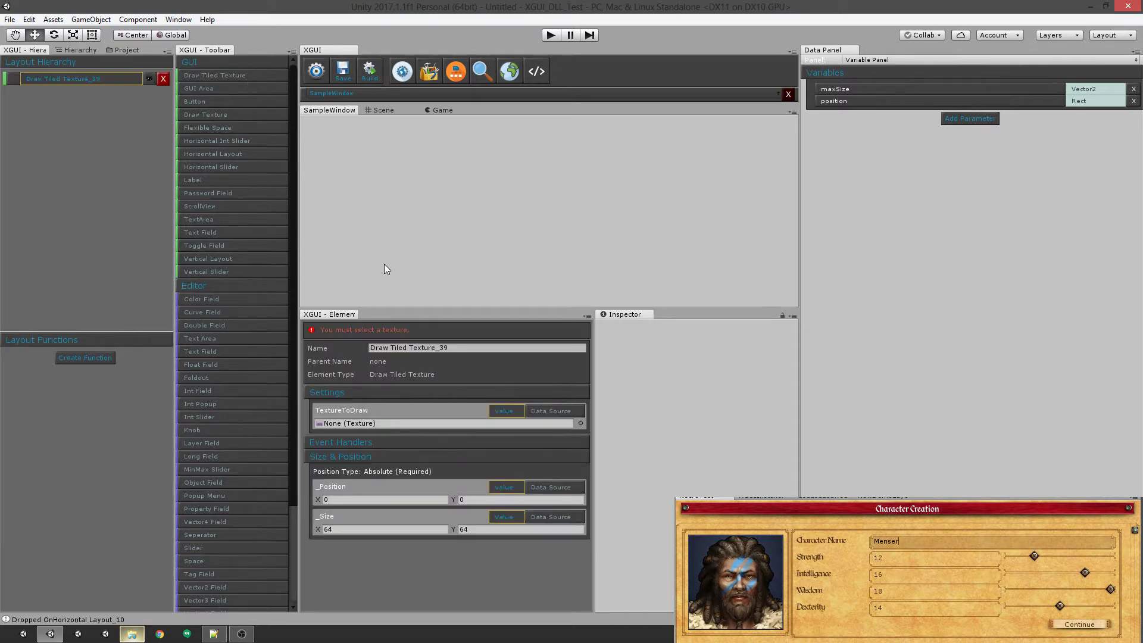
click(580, 423)
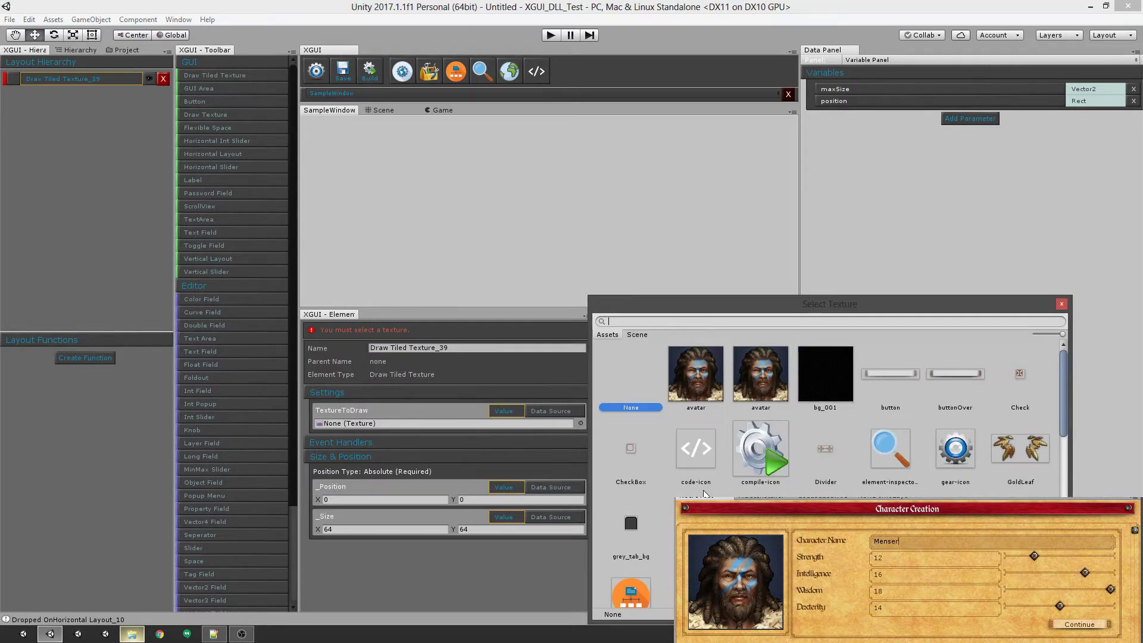
click(756, 424)
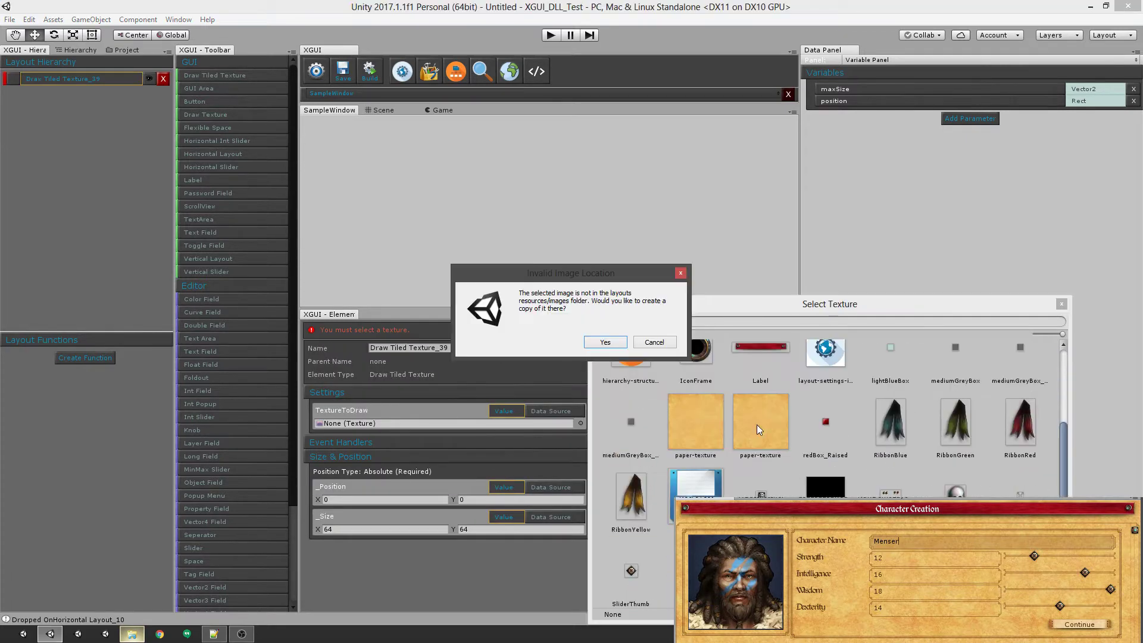
click(600, 340)
click(563, 449)
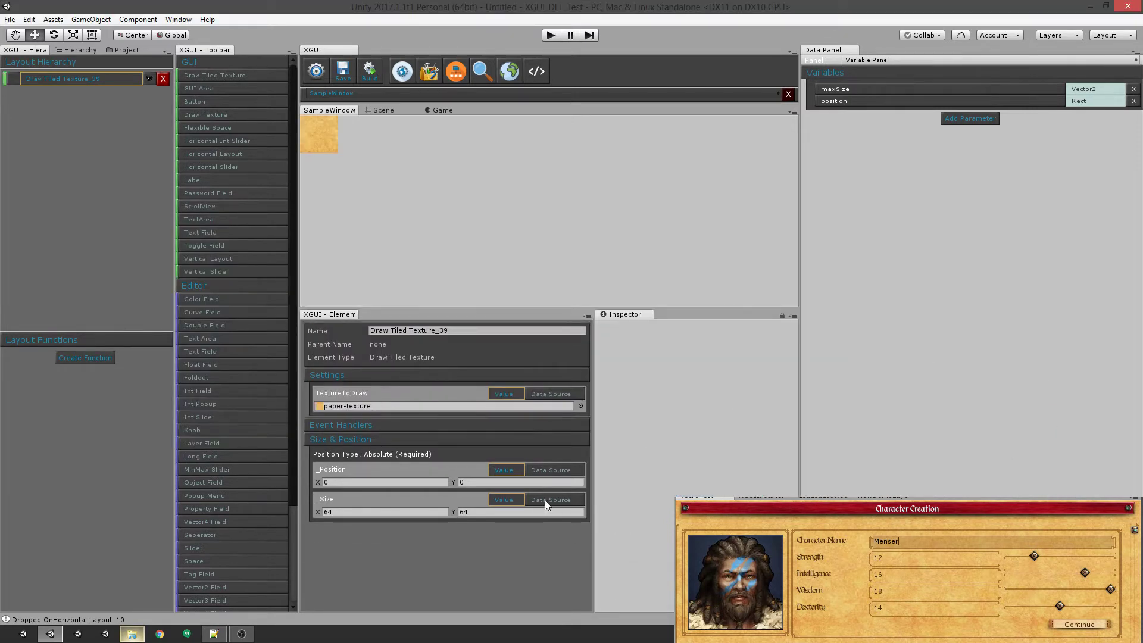
- Bind the tiled texture's size to the local layout variable position.size as its data source
click(545, 500)
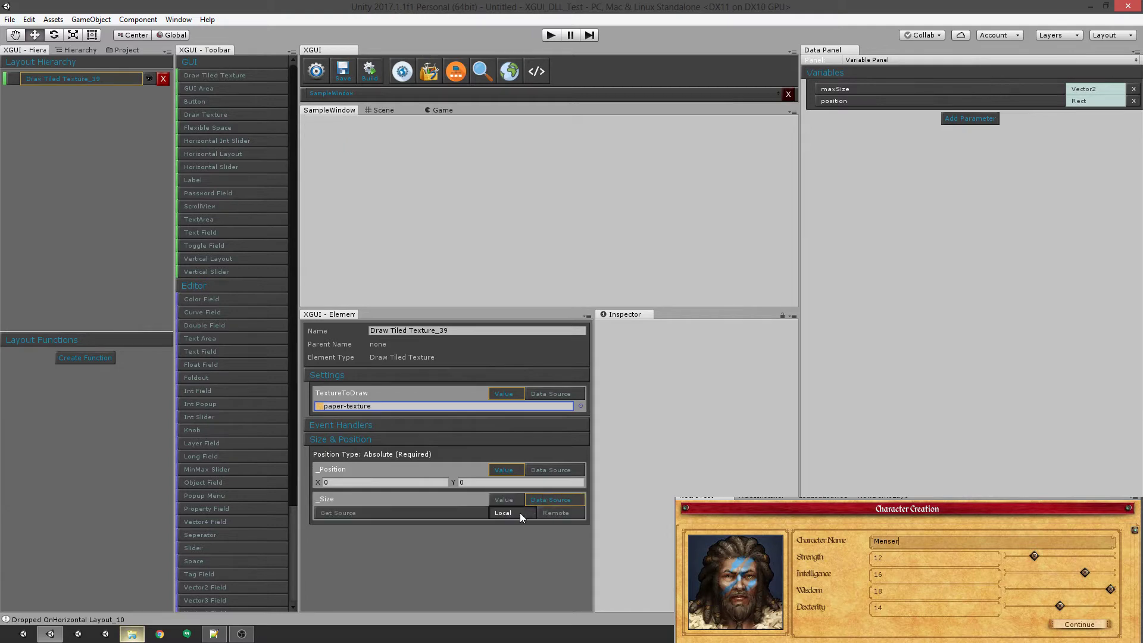
click(519, 512)
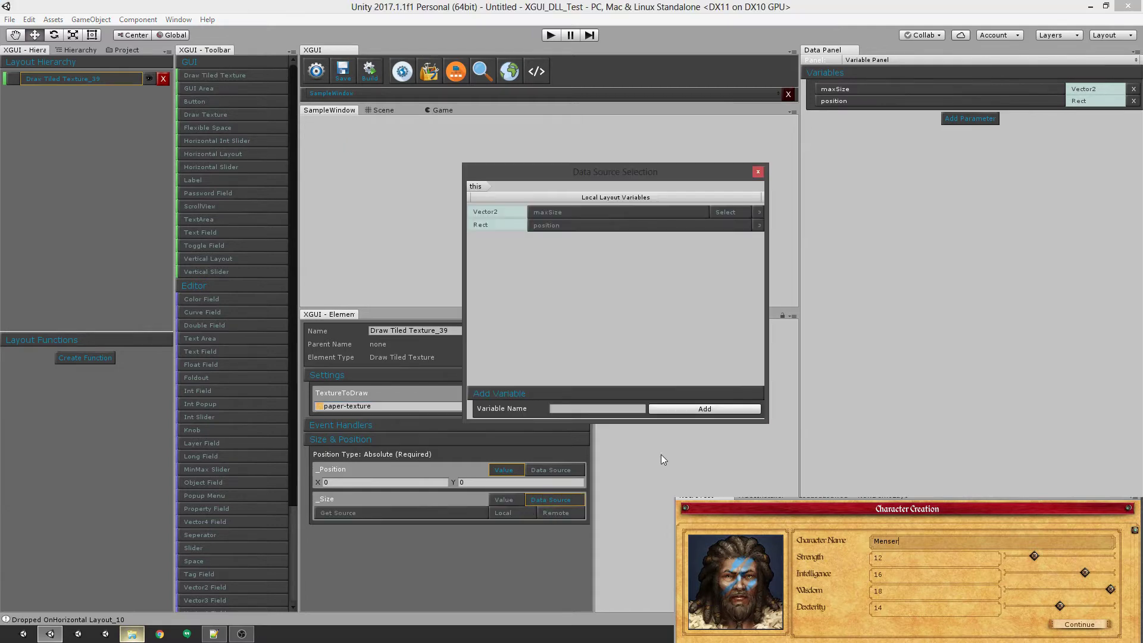
click(758, 225)
scroll(759, 270, down, 1)
scroll(716, 348, down, 3)
drag(590, 380, 700, 292)
click(716, 264)
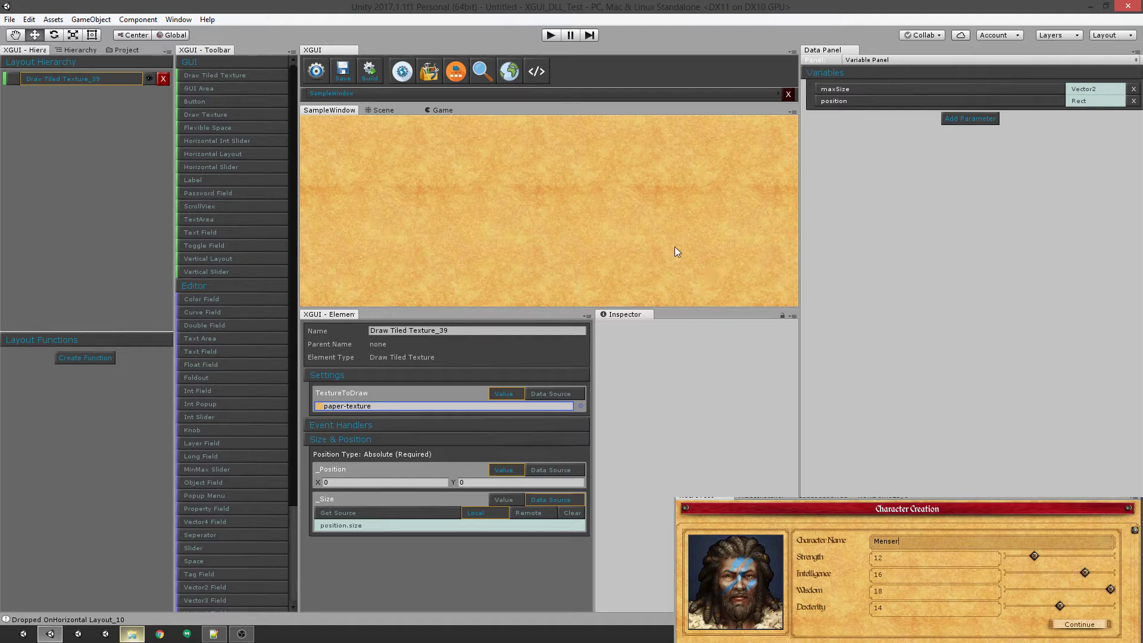
- Add a top-level label with the text "Character Creation" below the tiled texture in the hierarchy
click(116, 176)
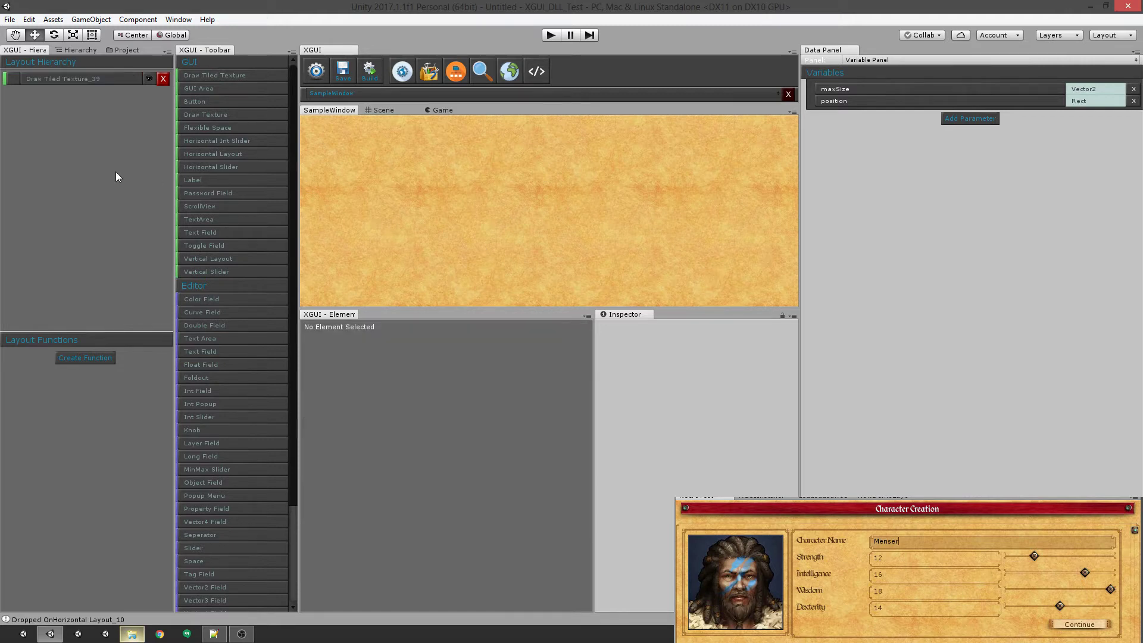
click(194, 180)
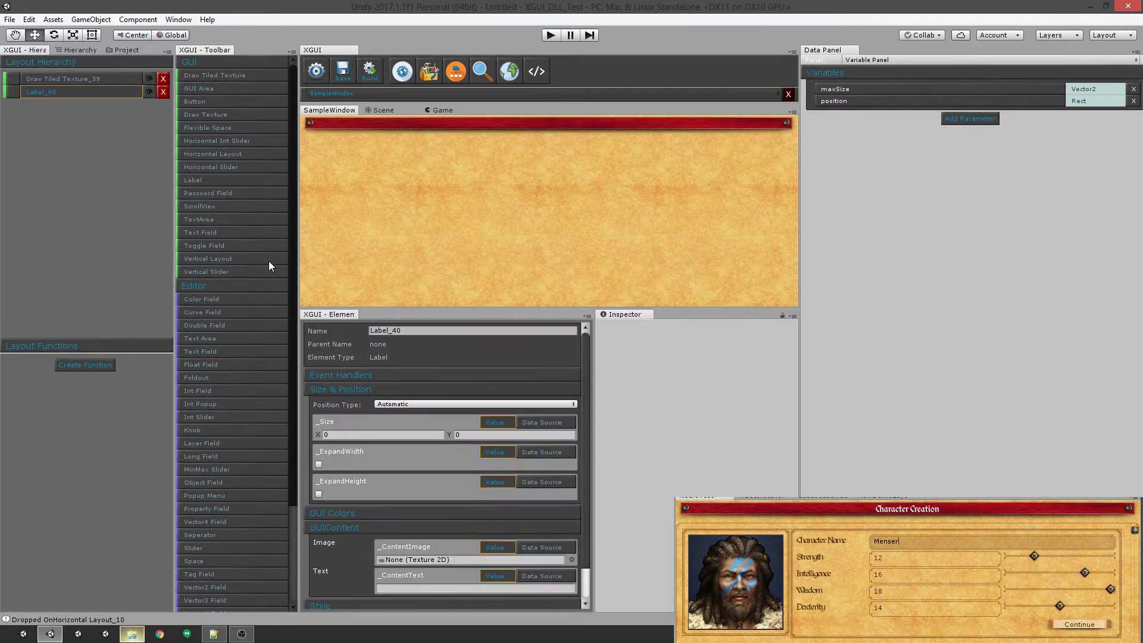
click(417, 589)
text(Character Creation)
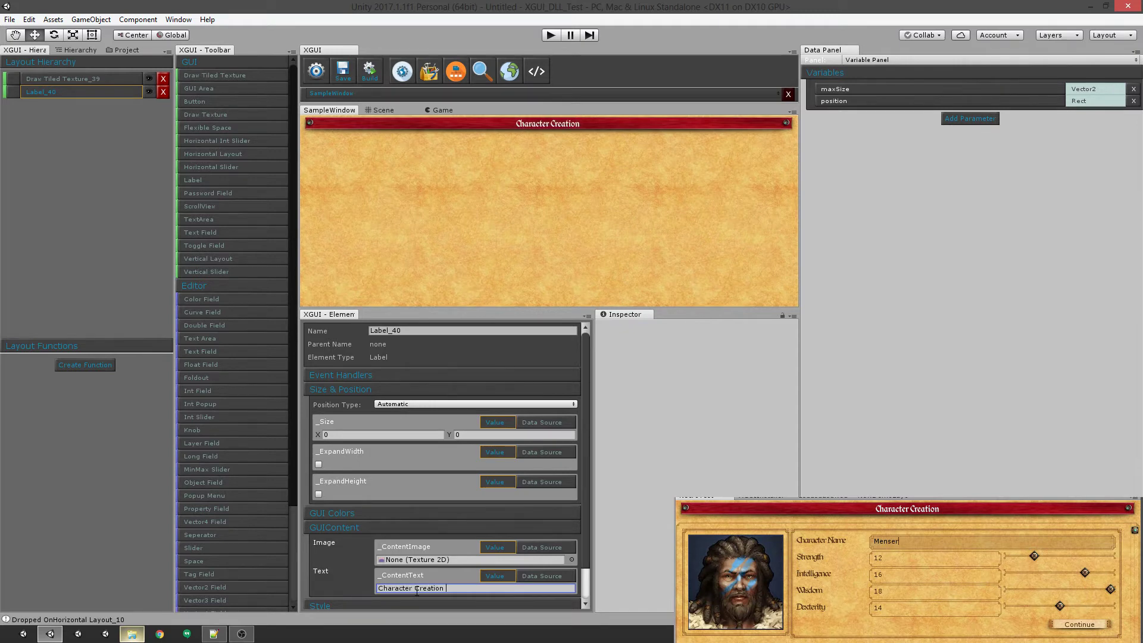
key(BackSpace)
click(144, 165)
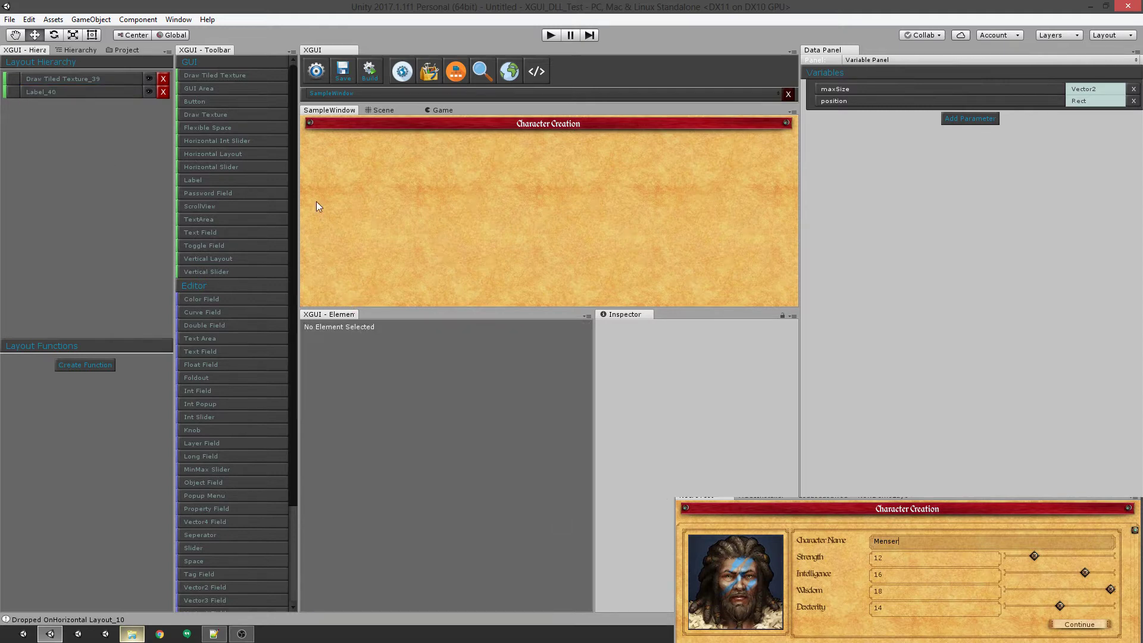
- Add a Horizontal Layout containing a label that shows the avatar image, copying the image into the layout's images folder
click(228, 154)
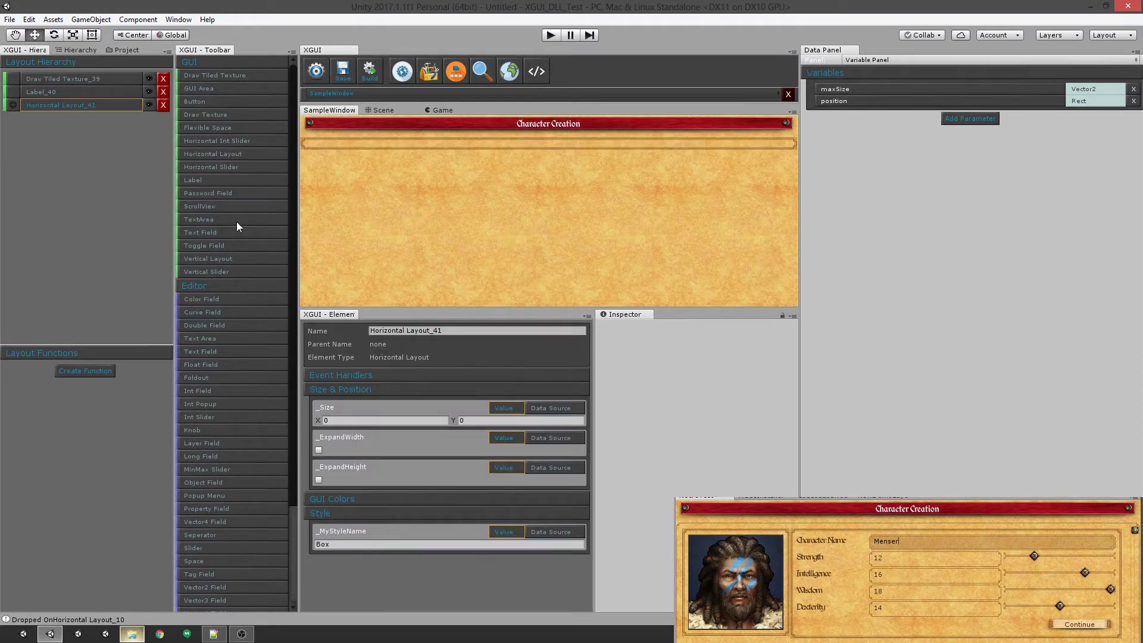
click(236, 179)
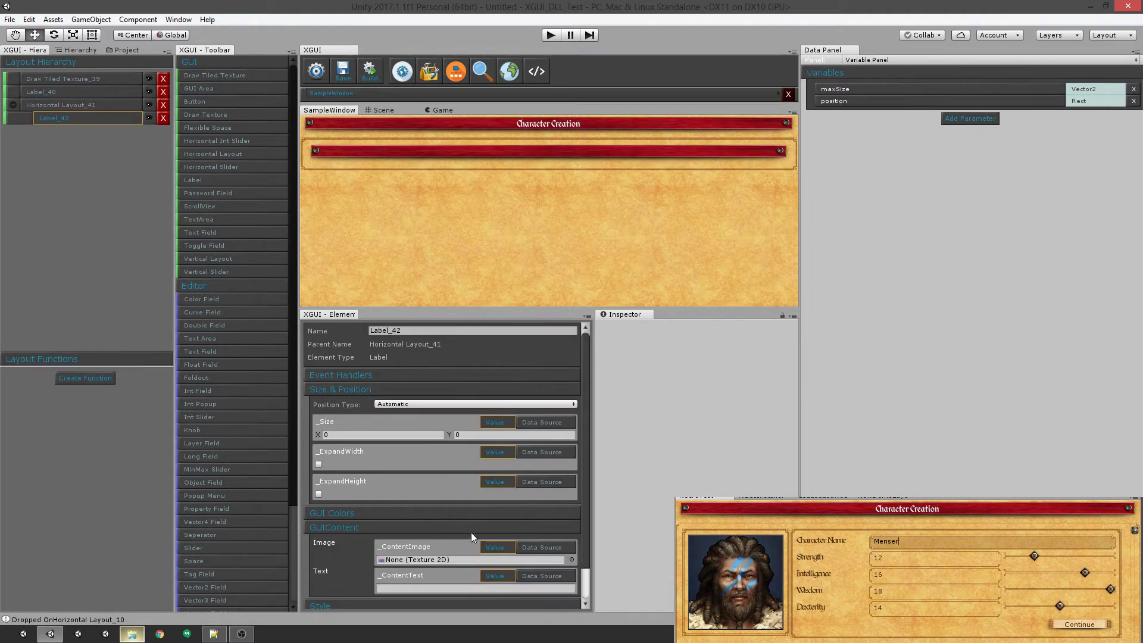
click(572, 560)
click(768, 369)
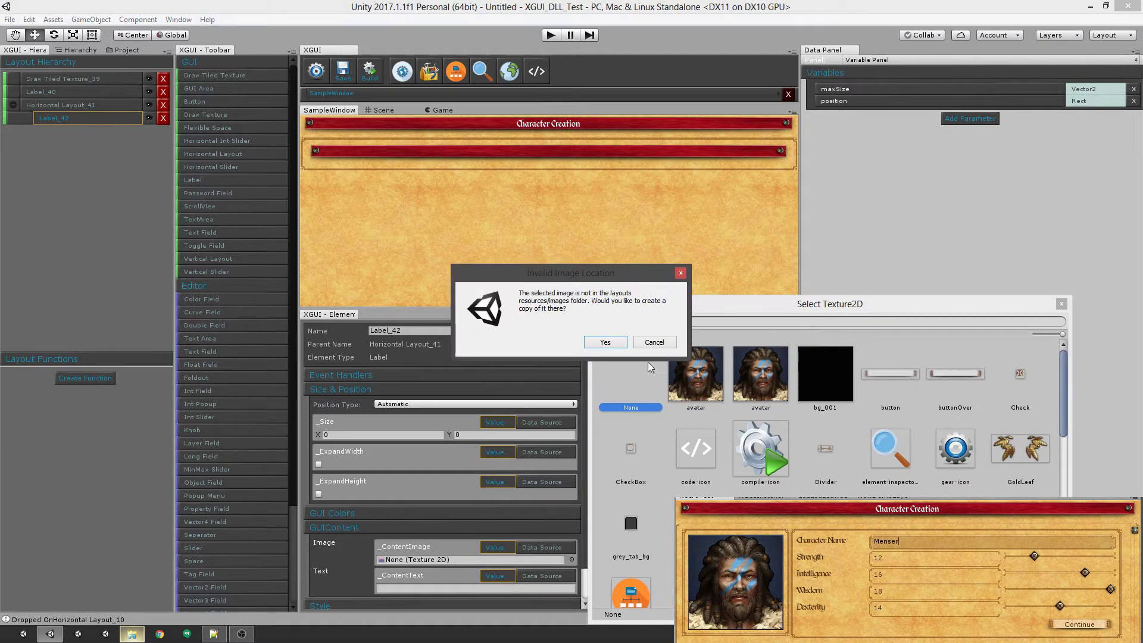
click(619, 345)
click(566, 452)
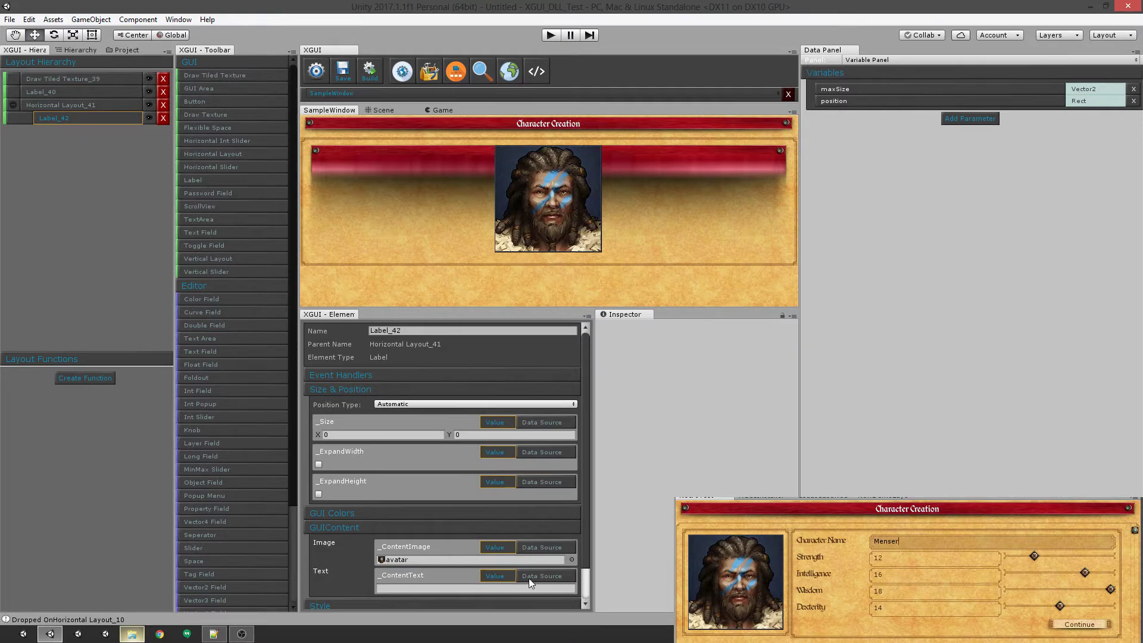
- Set the avatar label's style name to Box
scroll(588, 590, down, 2)
click(385, 597)
text(Box)
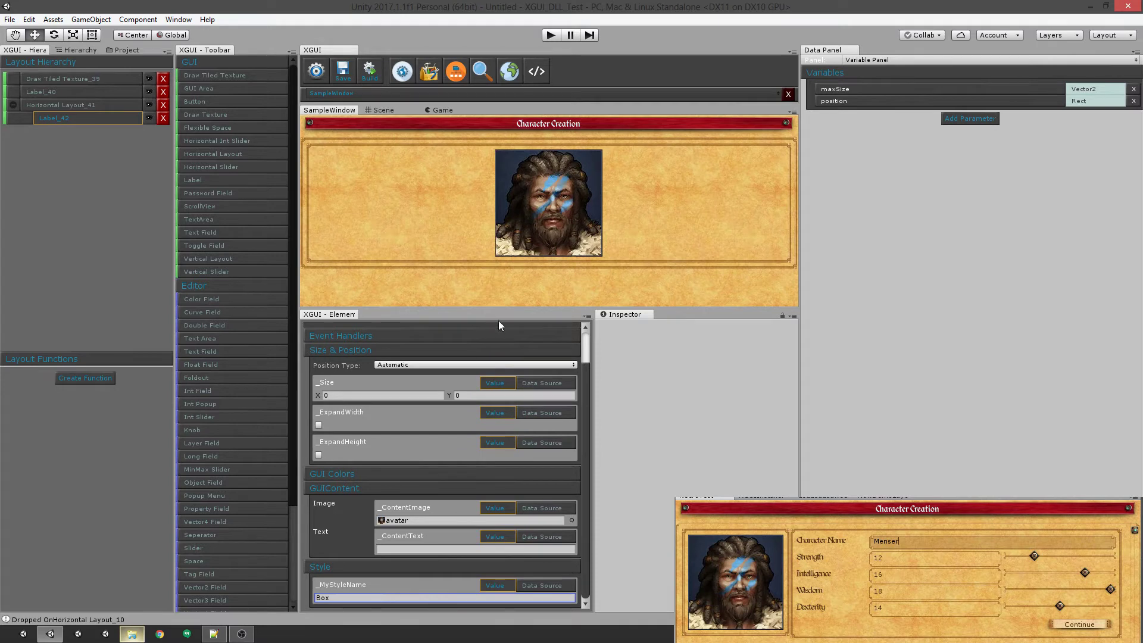
scroll(442, 444, up, 3)
scroll(442, 444, down, 3)
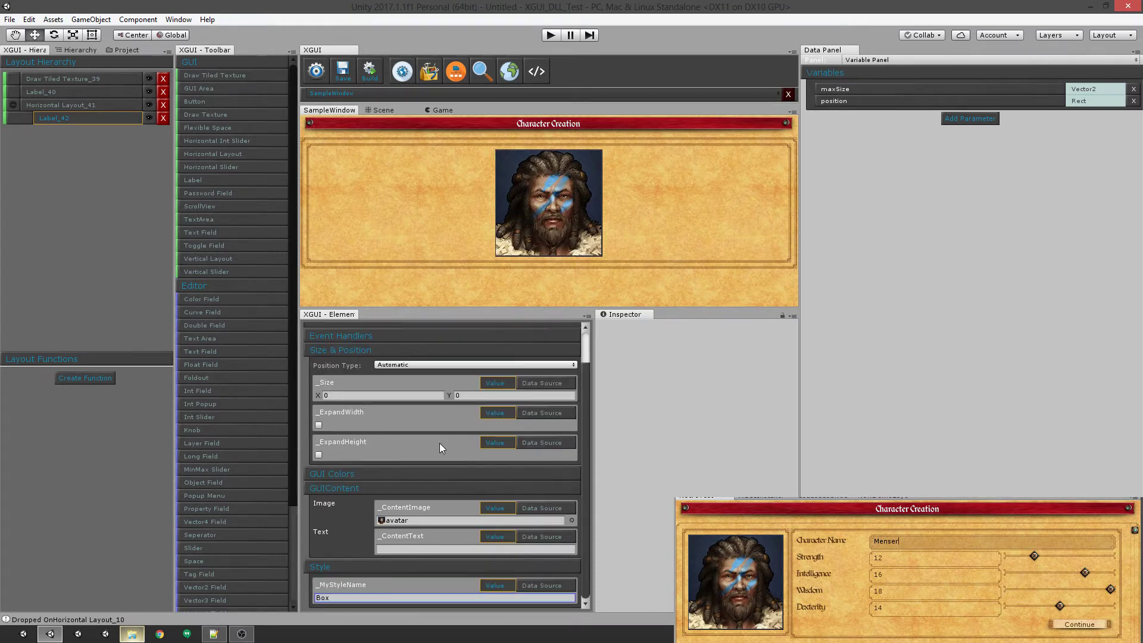
- Add a Vertical Layout inside the Horizontal Layout, and nest in it another Horizontal Layout with an empty style name
click(79, 105)
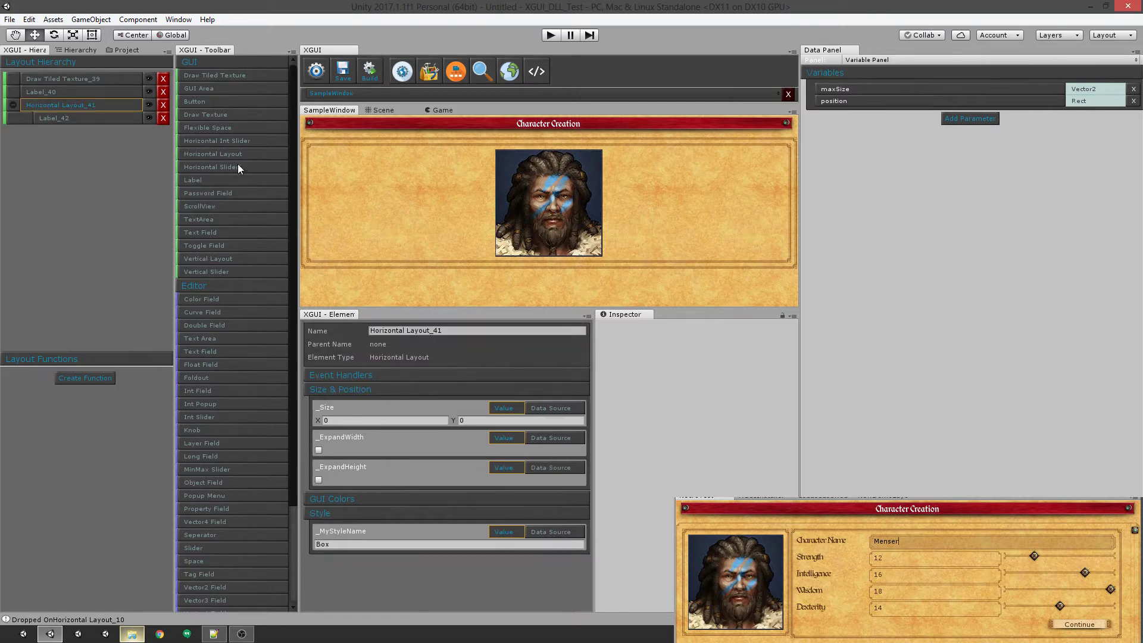
click(228, 259)
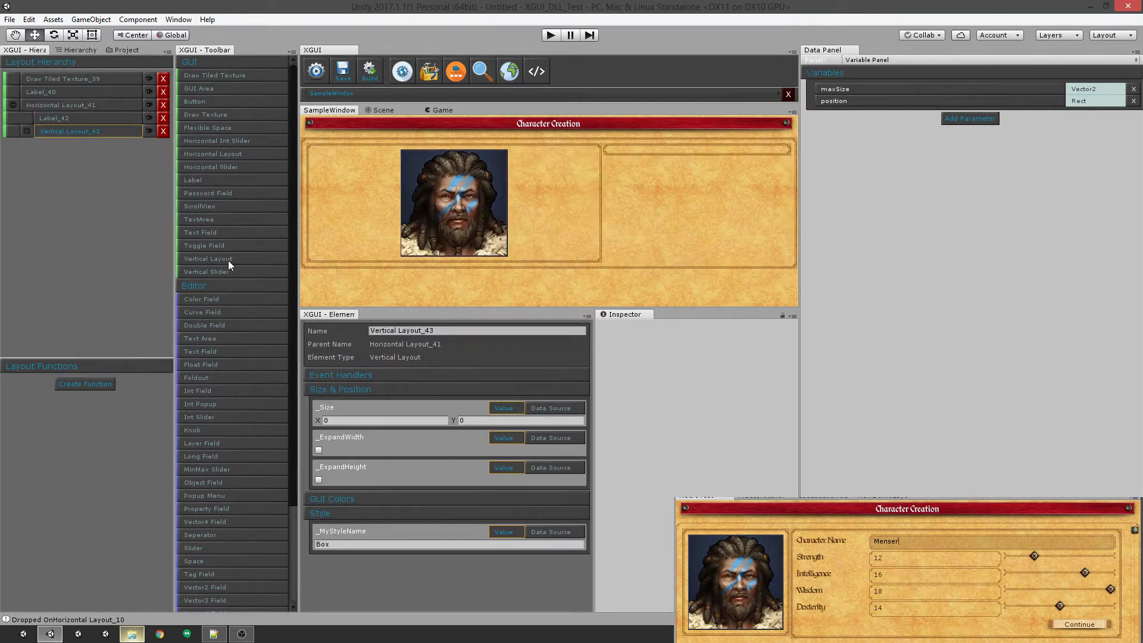
click(231, 155)
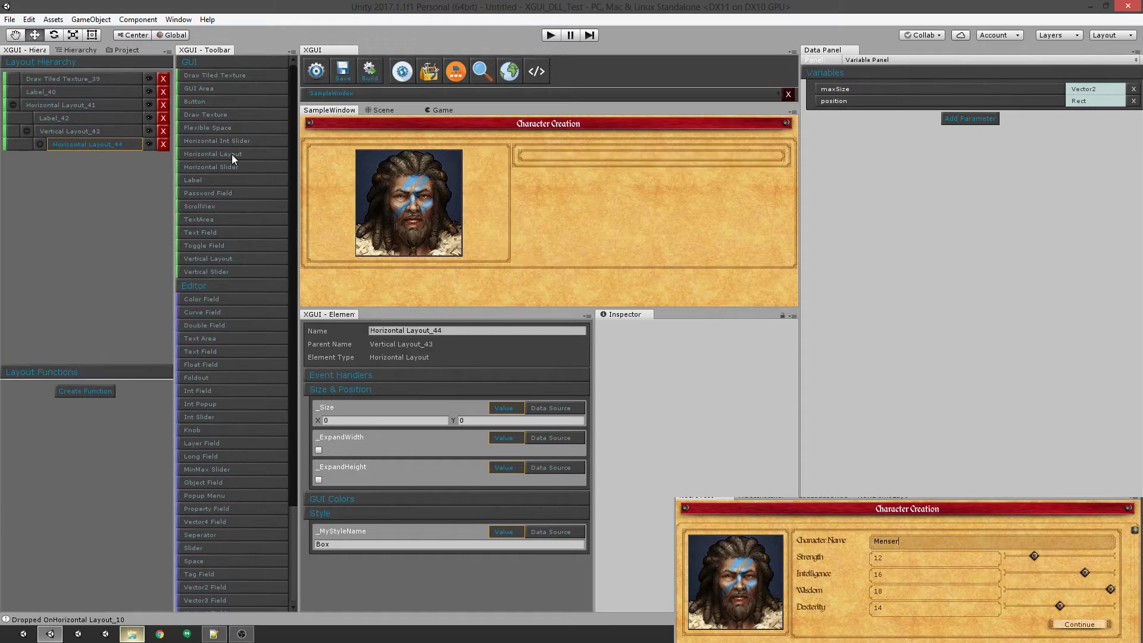
click(336, 541)
key(BackSpace)
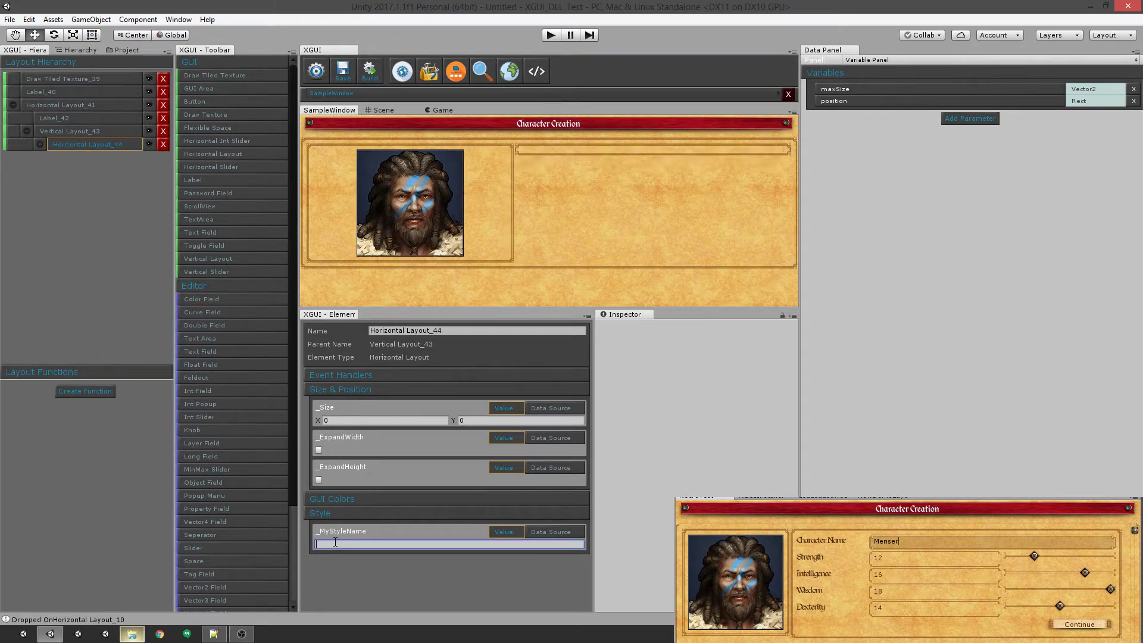
- Add a label and a text field to the nested Horizontal Layout, keeping only one label there
click(238, 177)
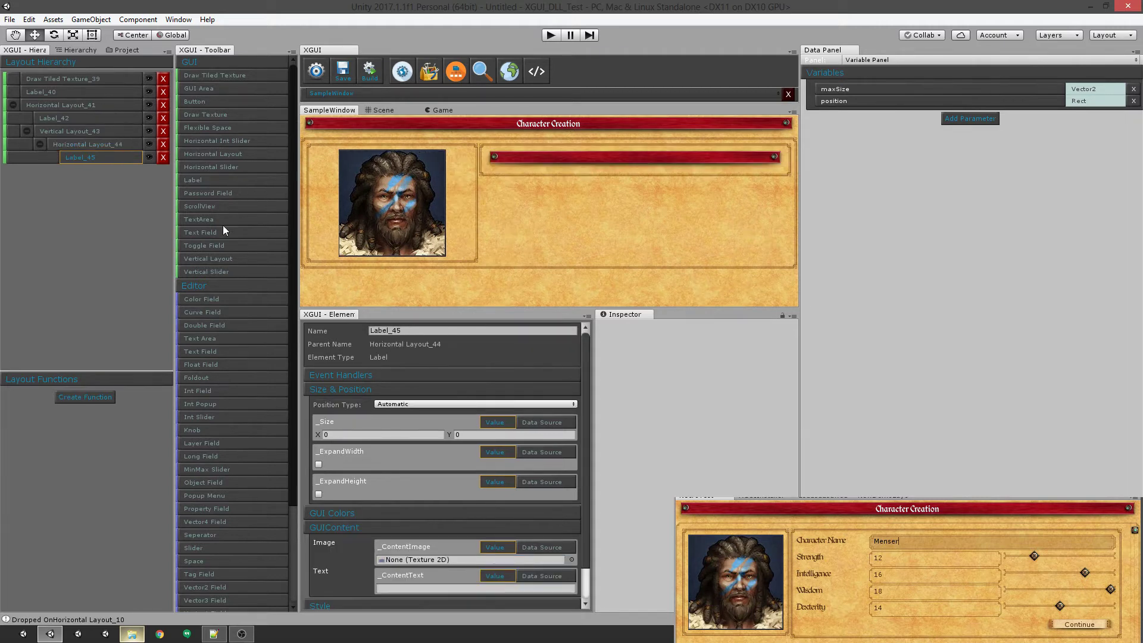
click(219, 233)
click(206, 181)
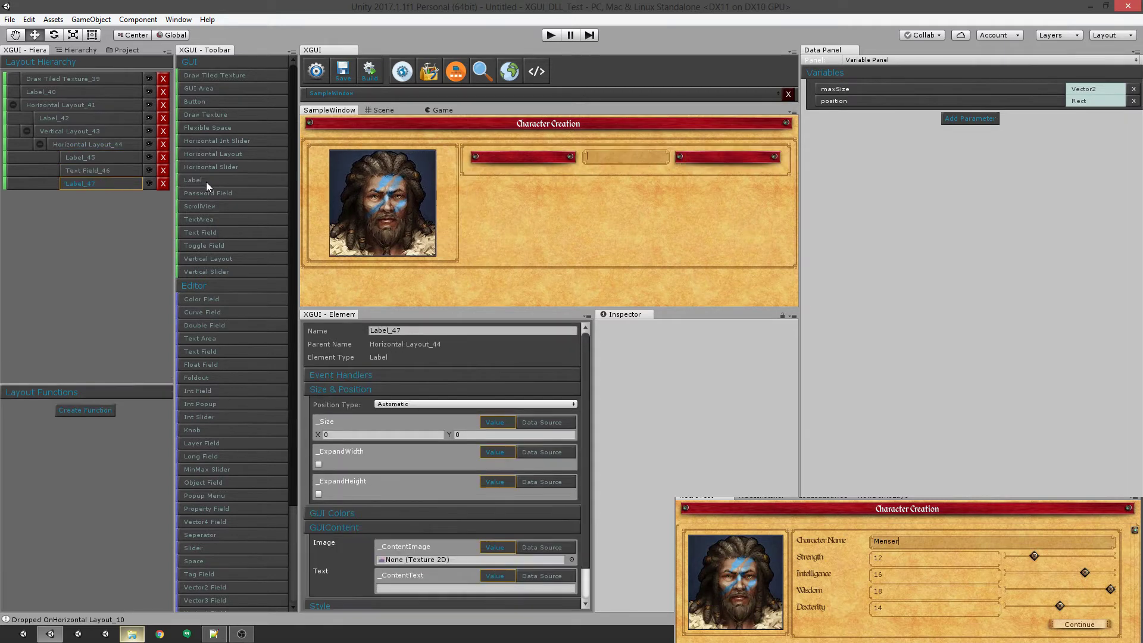
click(161, 183)
- Configure the label before the text field with the BoldText style, the text "Character Name" and an X size of 120
click(86, 157)
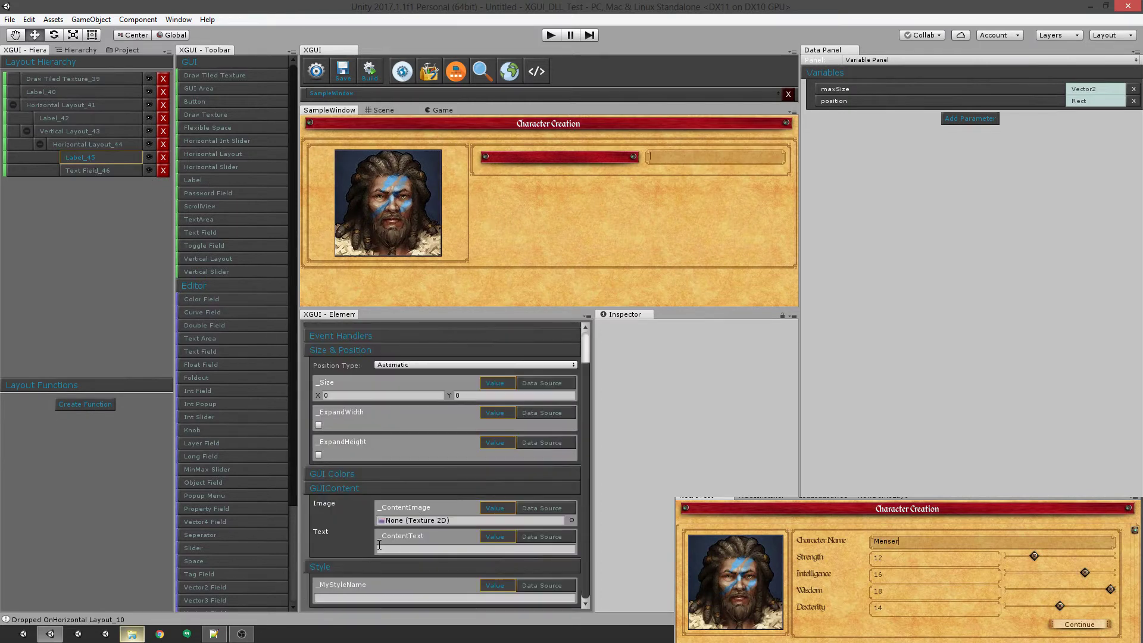
click(369, 598)
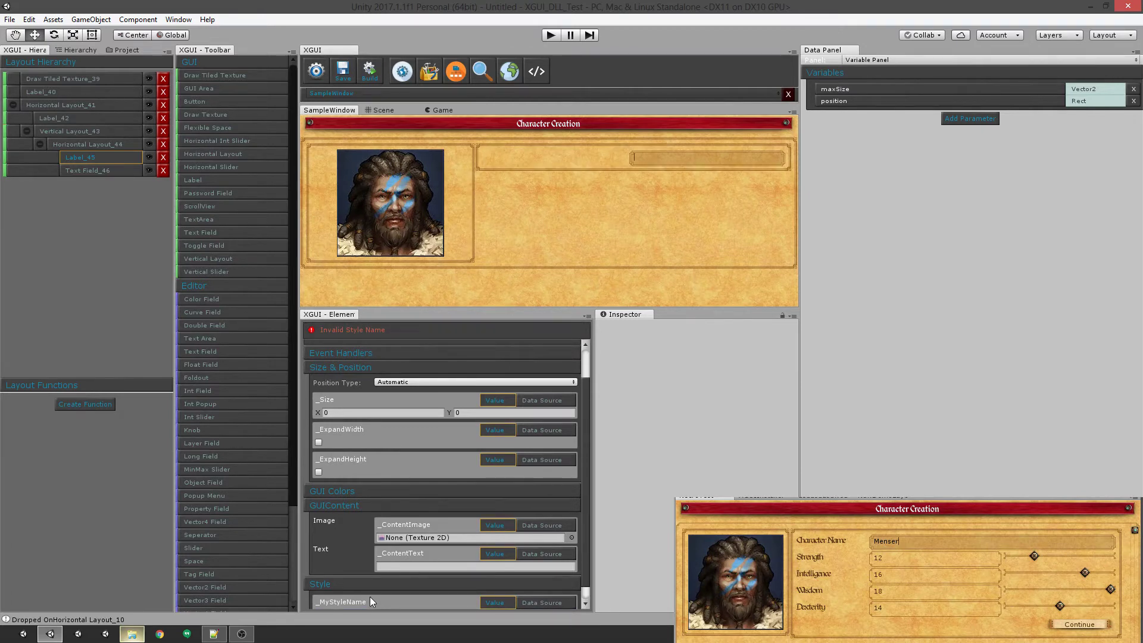
text(t)
click(403, 549)
text(Character N)
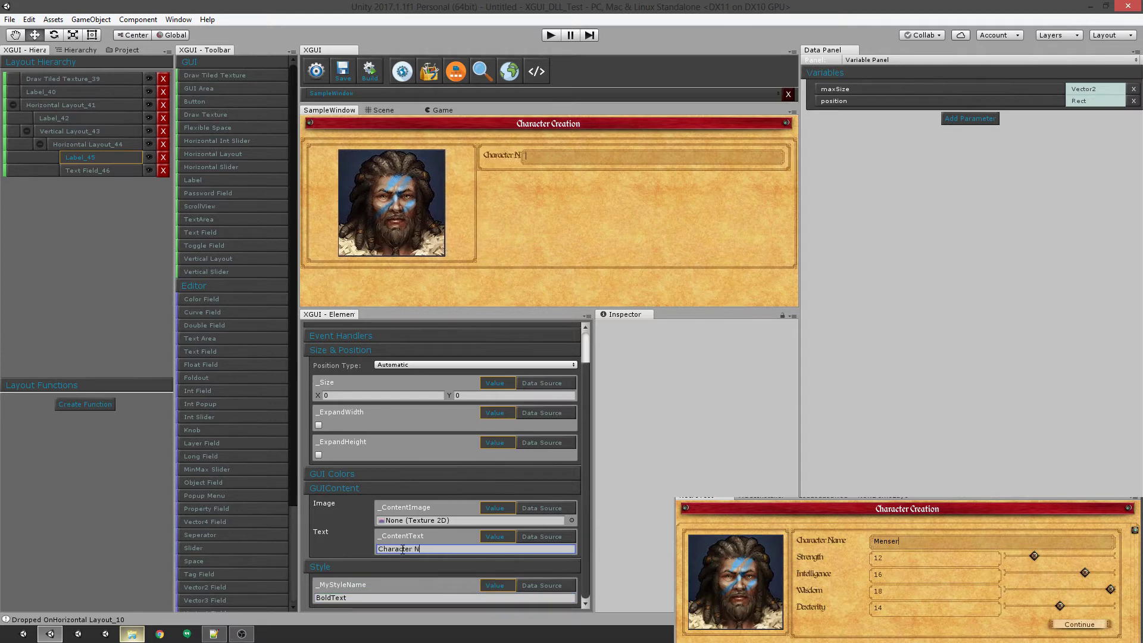
text(ame)
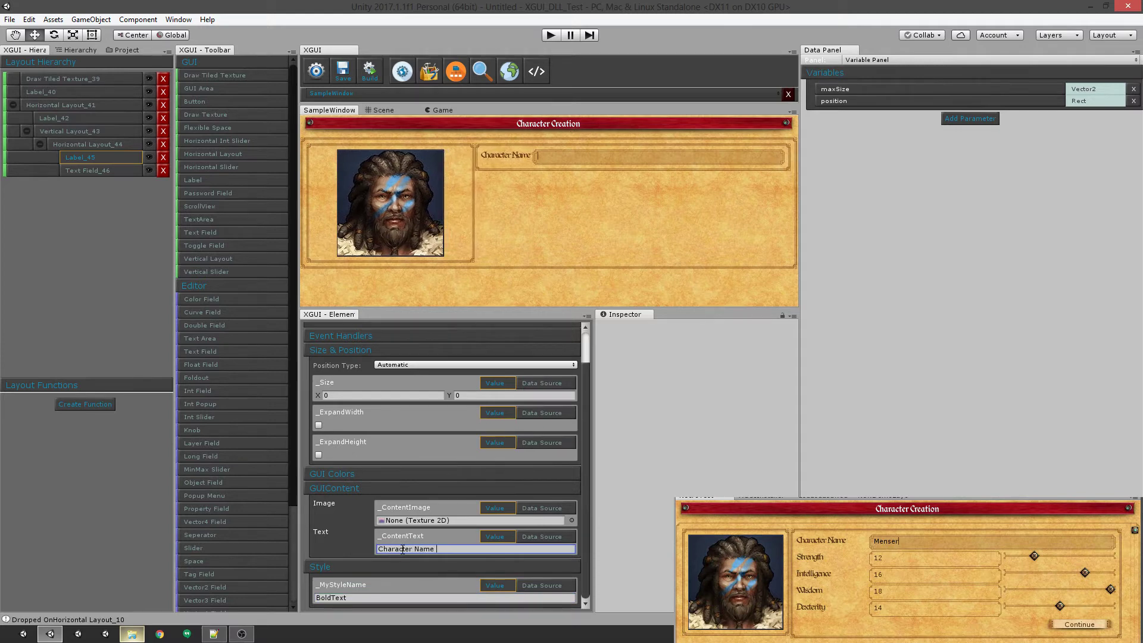
click(344, 396)
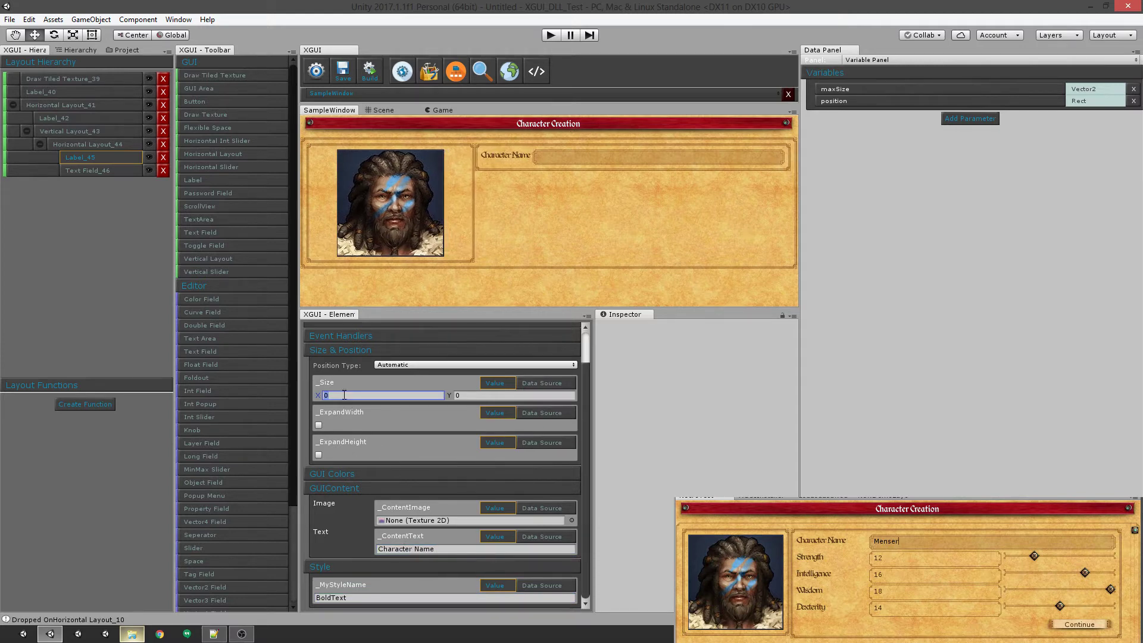
text(120)
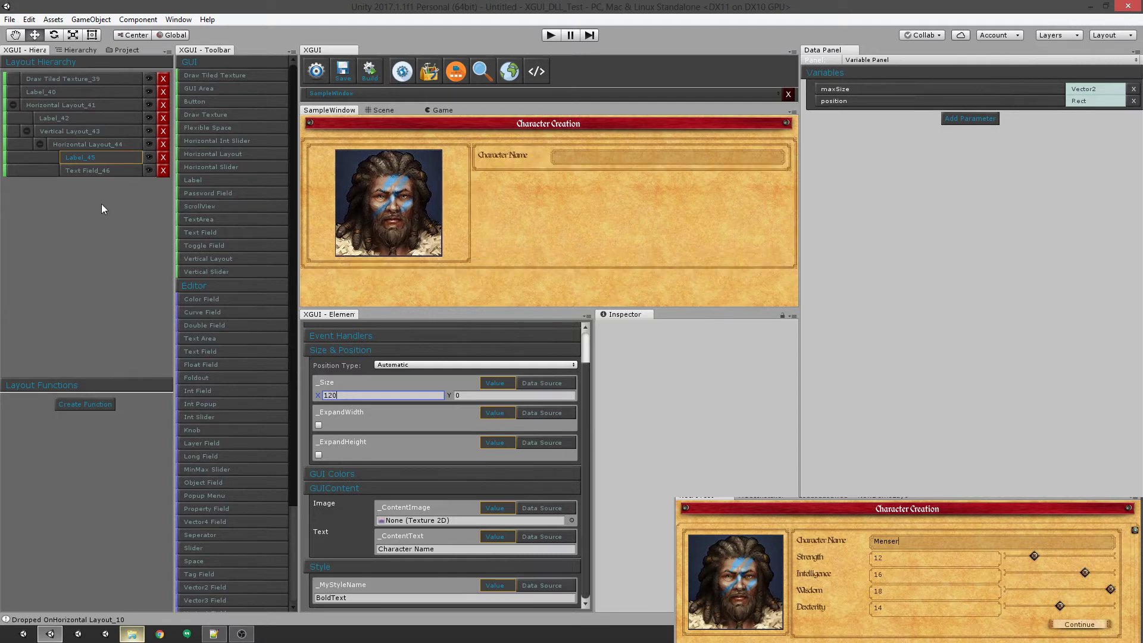
- Create a new layout variable named CharacterName with the field type string
click(84, 142)
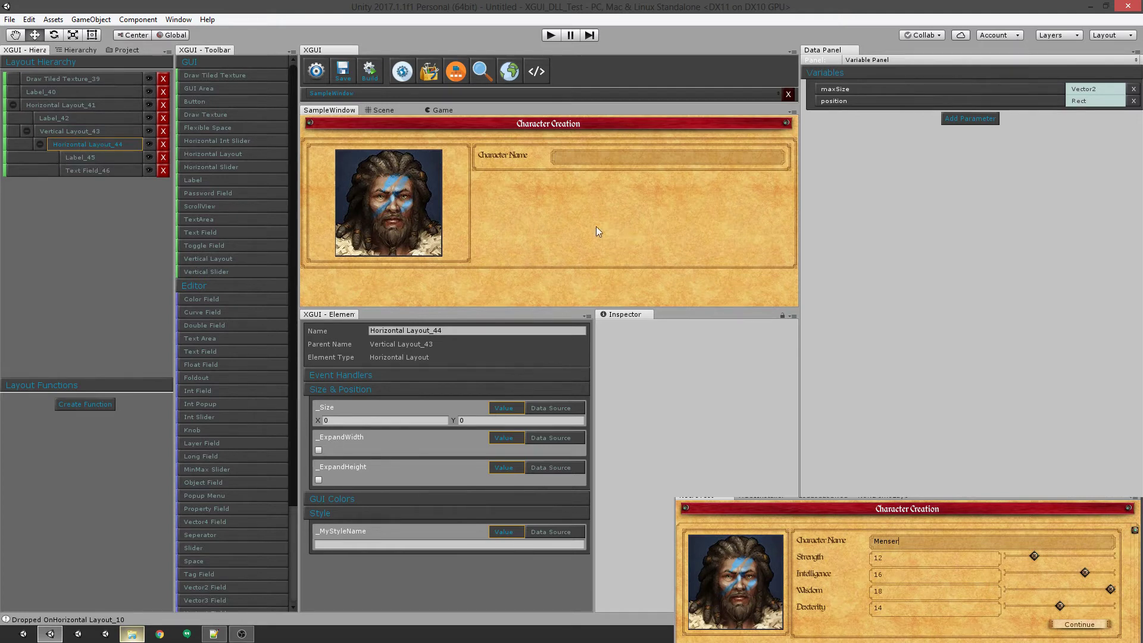
click(975, 118)
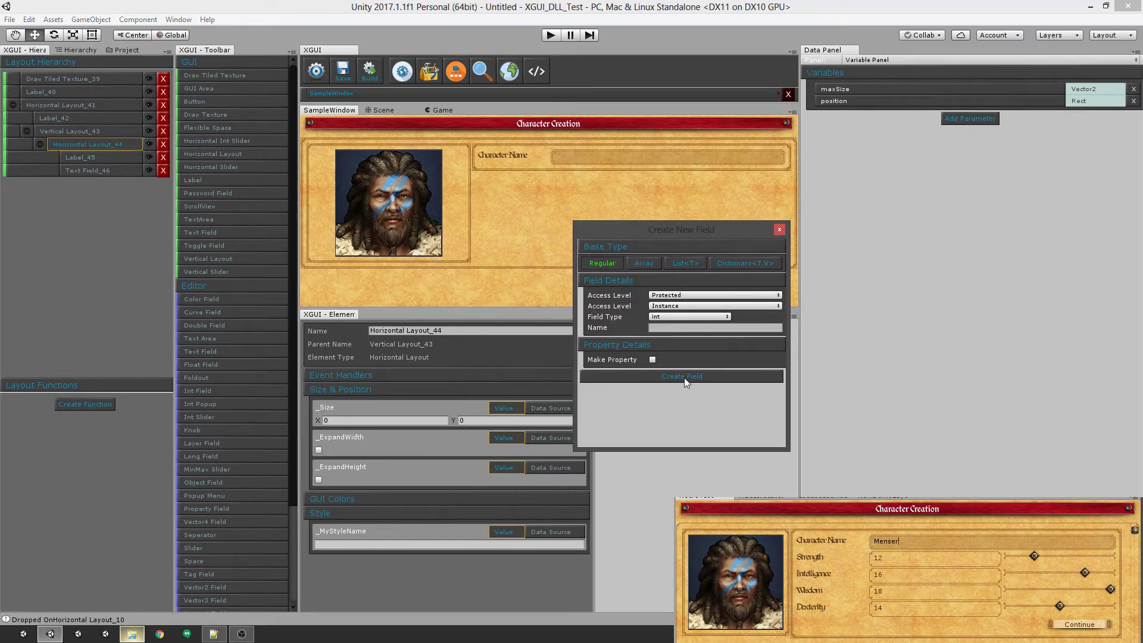
click(682, 328)
text(CharacterName)
click(694, 316)
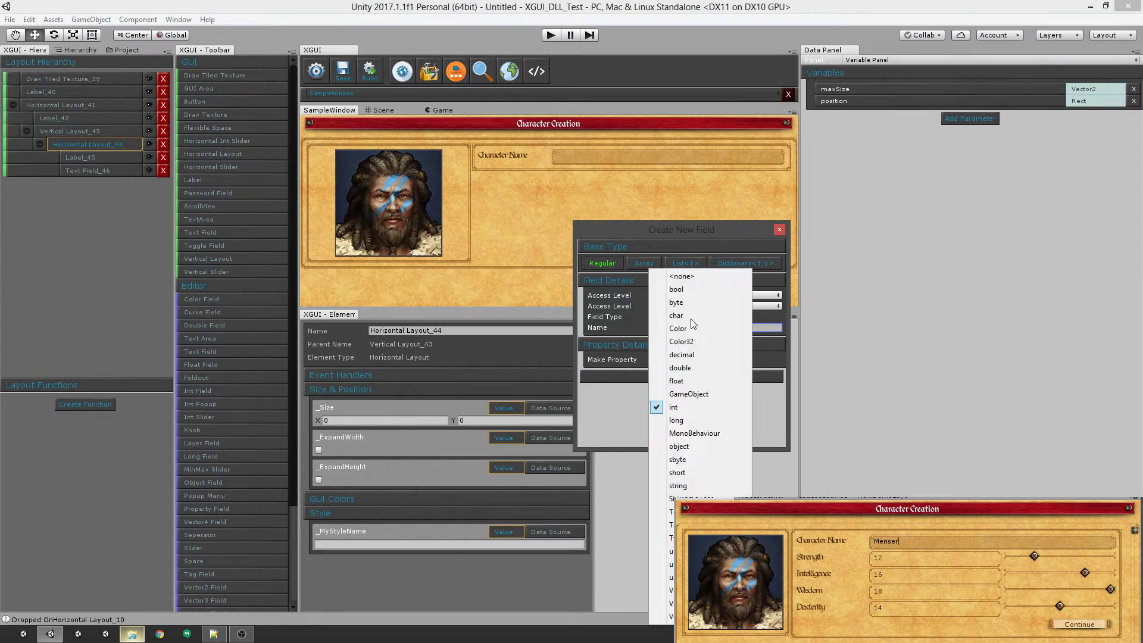
click(704, 486)
click(688, 381)
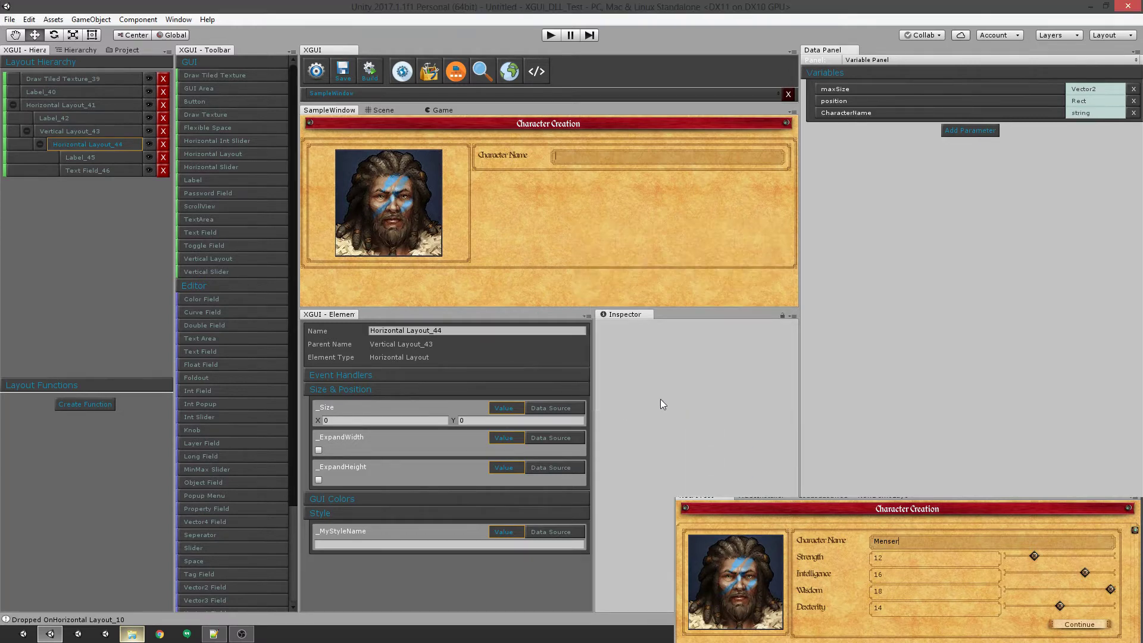
- Bind the value of the text field beside the Character Name label to the local layout variable CharacterName as its data source
click(81, 171)
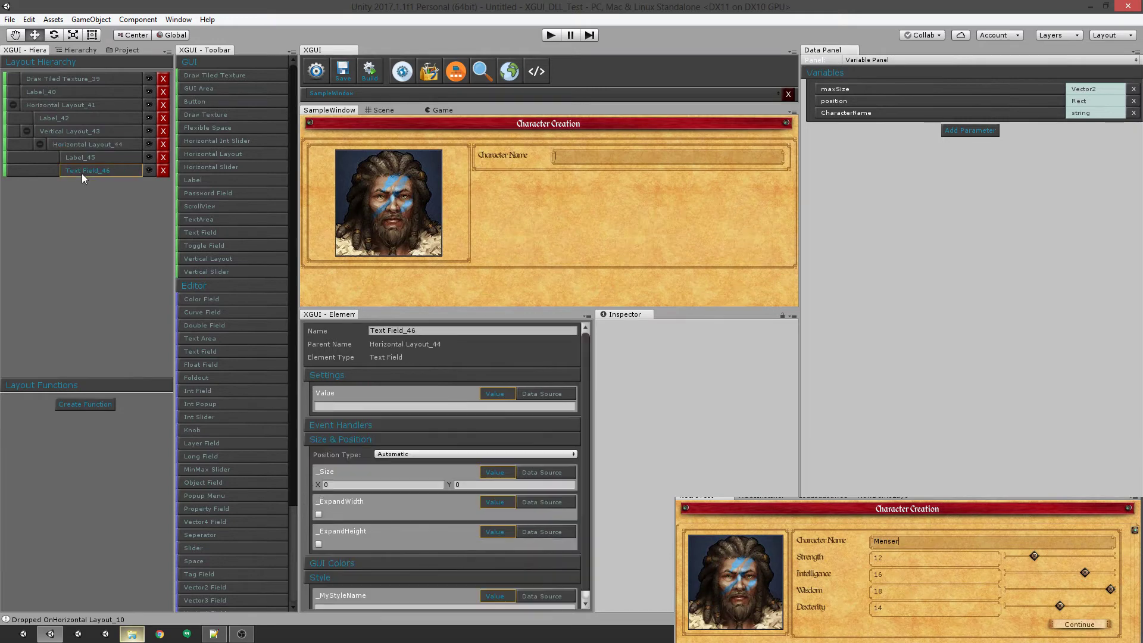
click(539, 393)
click(505, 406)
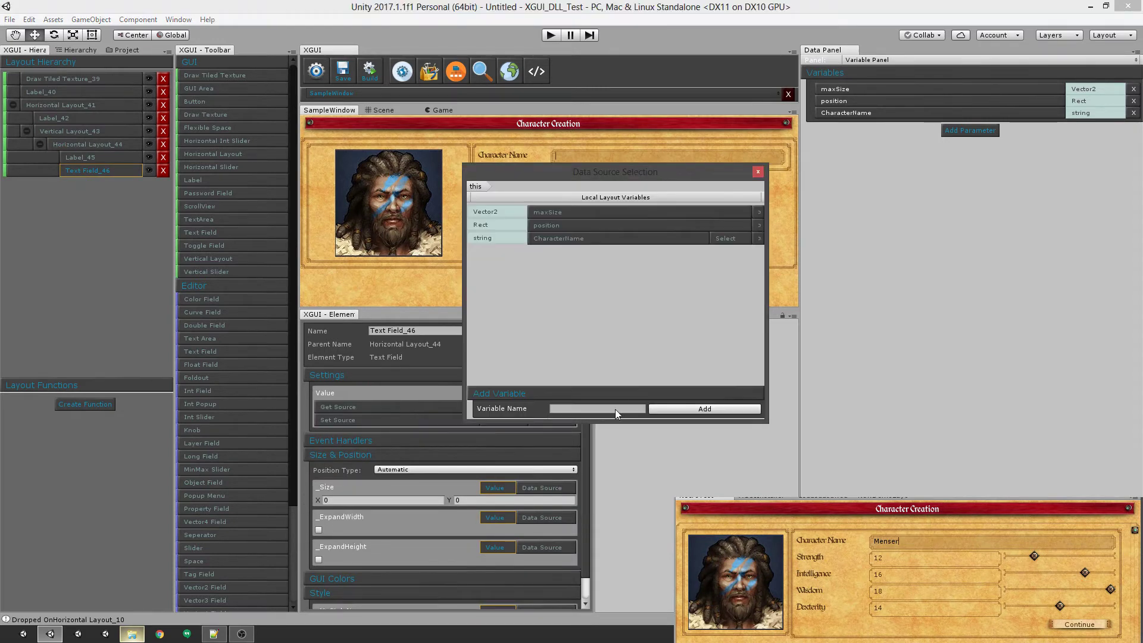
click(719, 240)
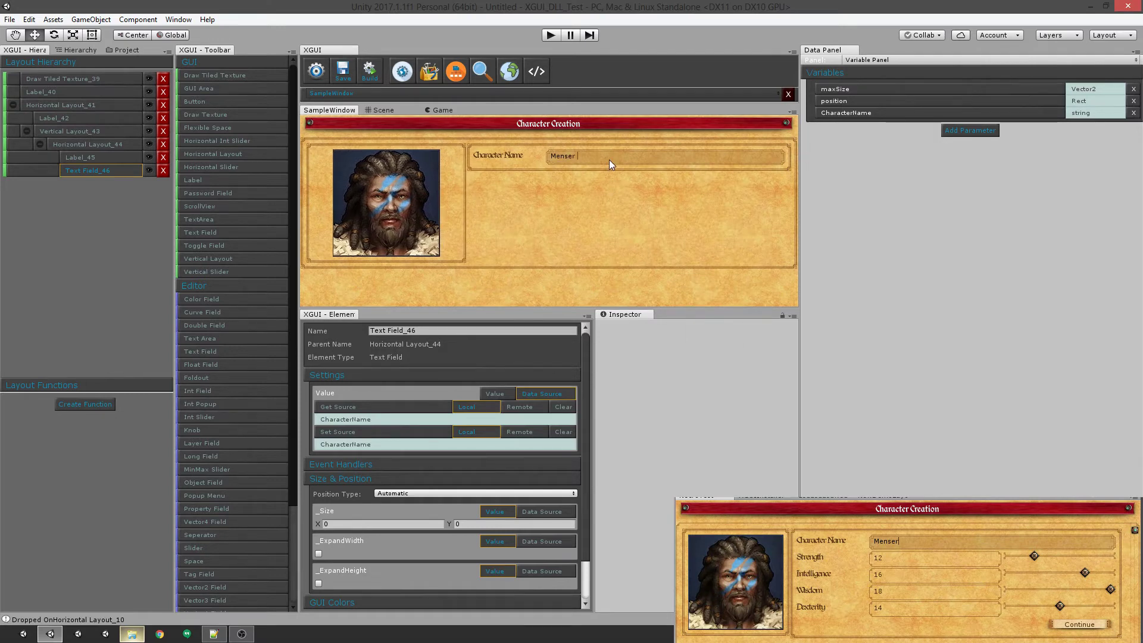
- Replace the text in the previewed Character Name field with "Hey Everybody" and expand the CharacterName variable to check its value
key(BackSpace)
key(BackSpace)
key(BackSpace)
key(BackSpace)
key(BackSpace)
key(BackSpace)
key(BackSpace)
text(Hey Everybody)
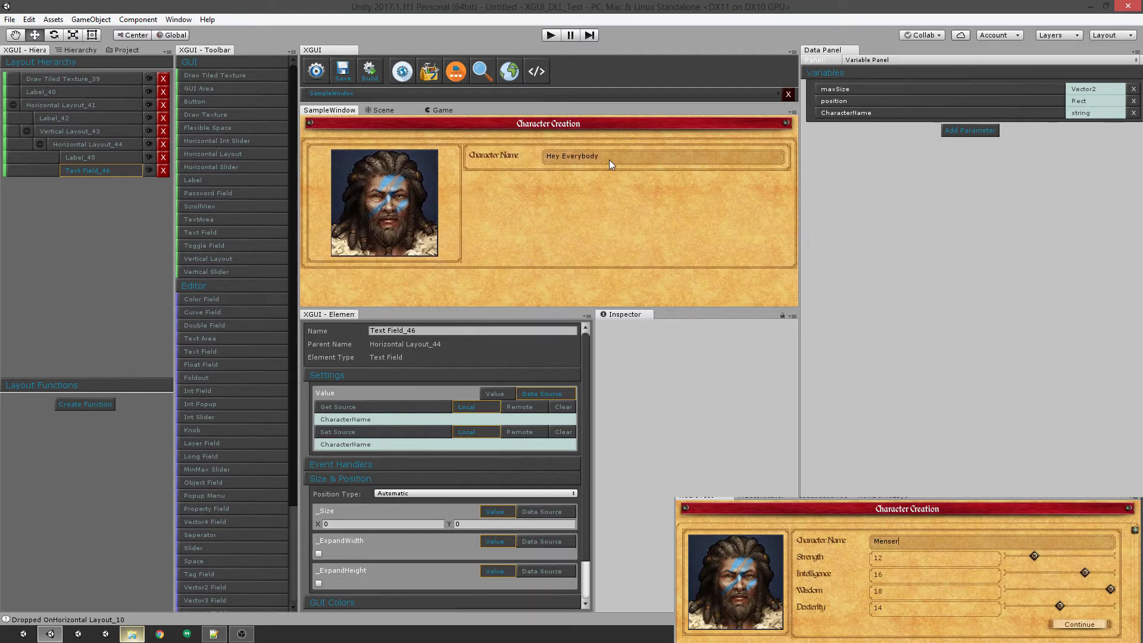
click(127, 269)
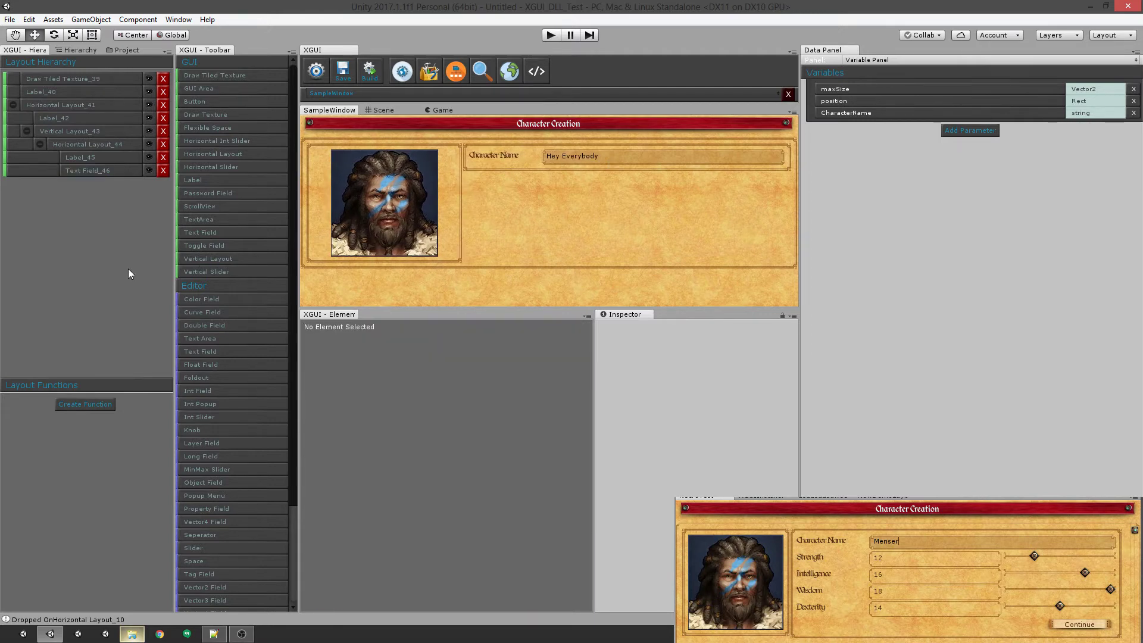
click(883, 112)
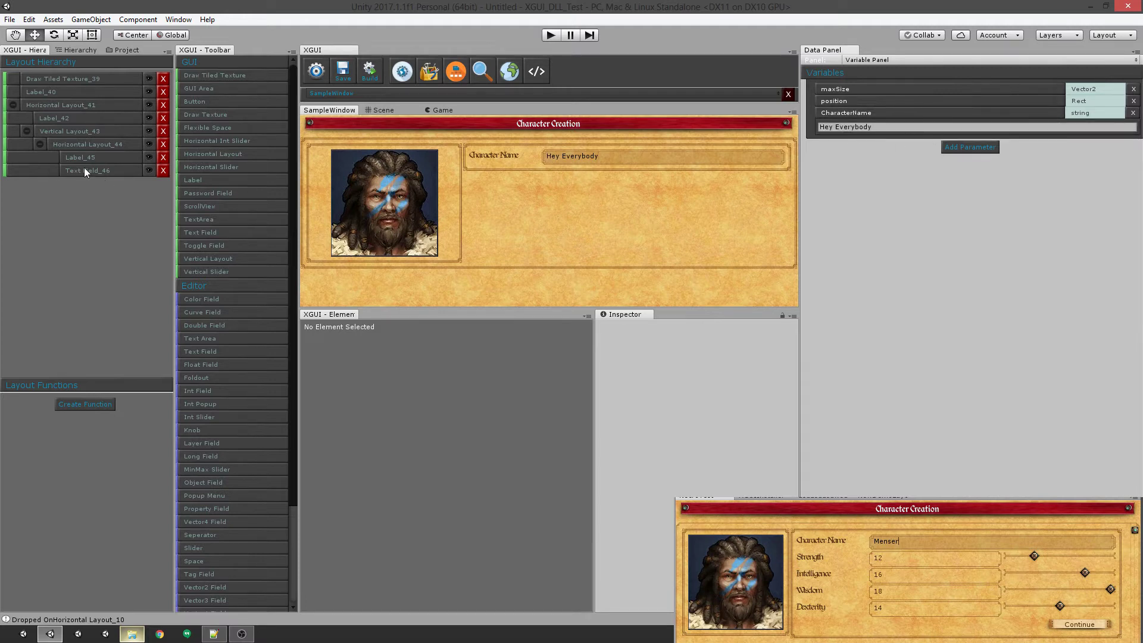
- Add a second Horizontal Layout inside the Vertical Layout, containing a label, a text field and a Horizontal Int Slider
click(76, 144)
click(77, 131)
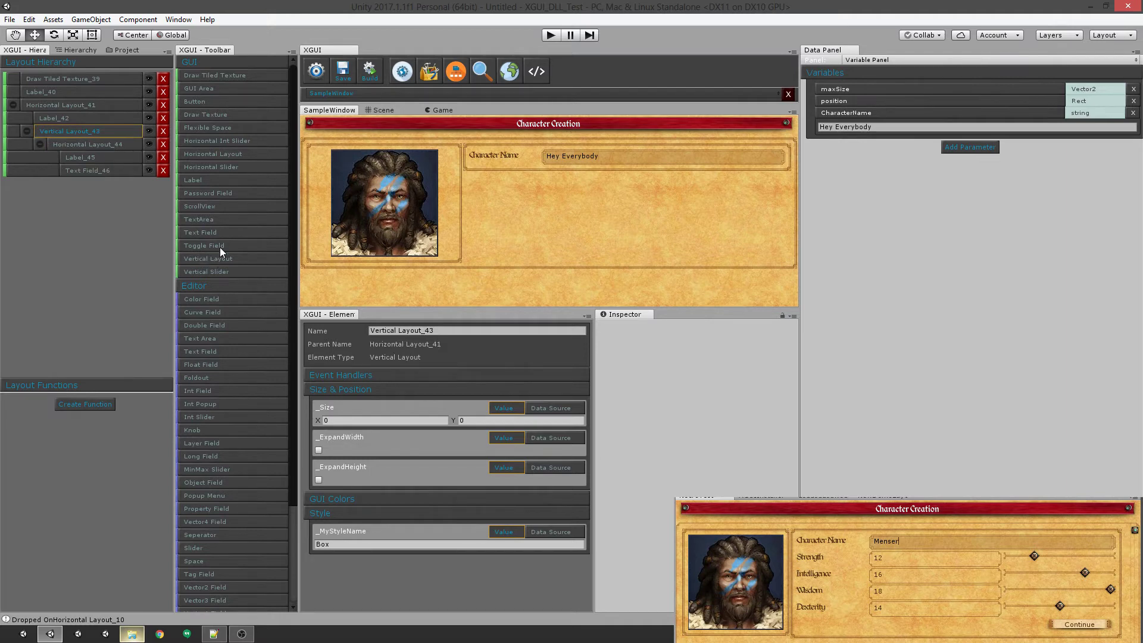
click(237, 153)
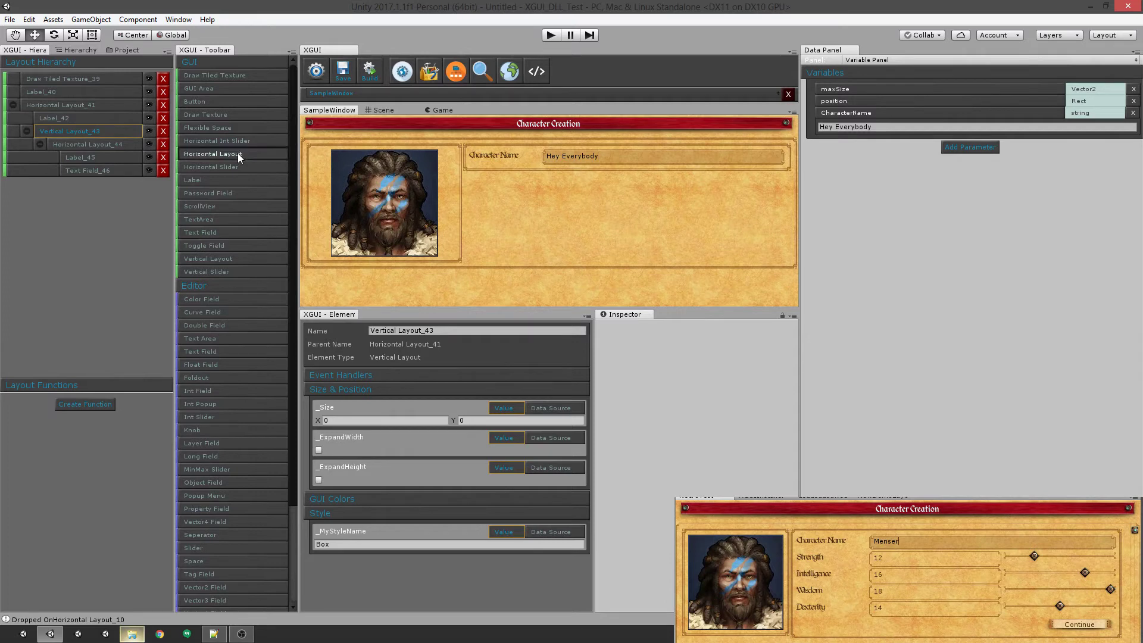
click(205, 180)
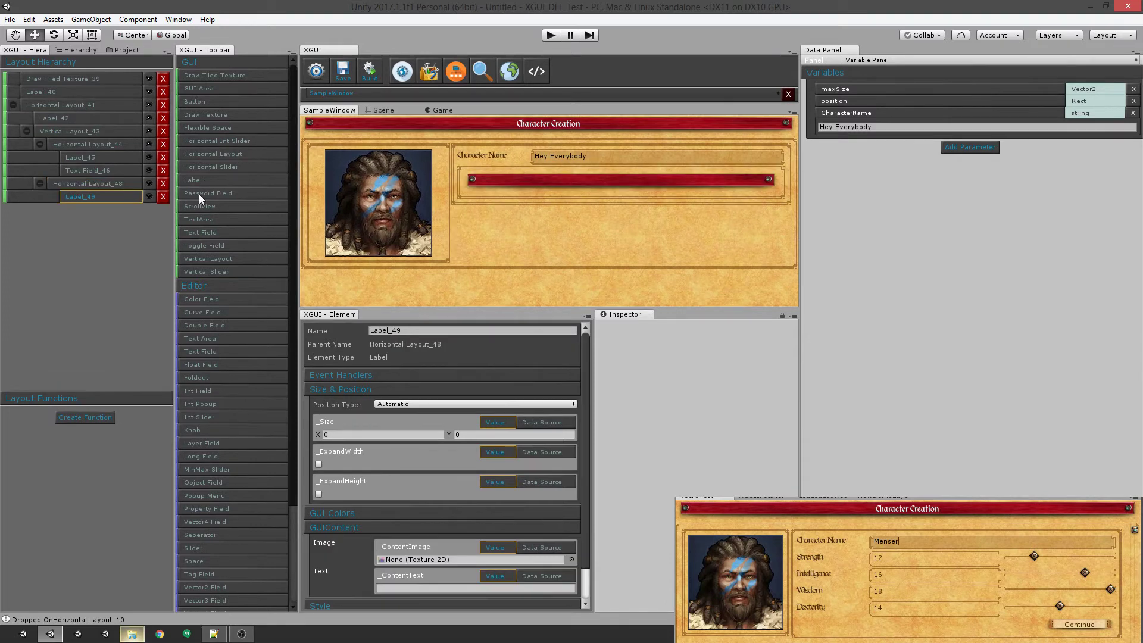
click(193, 233)
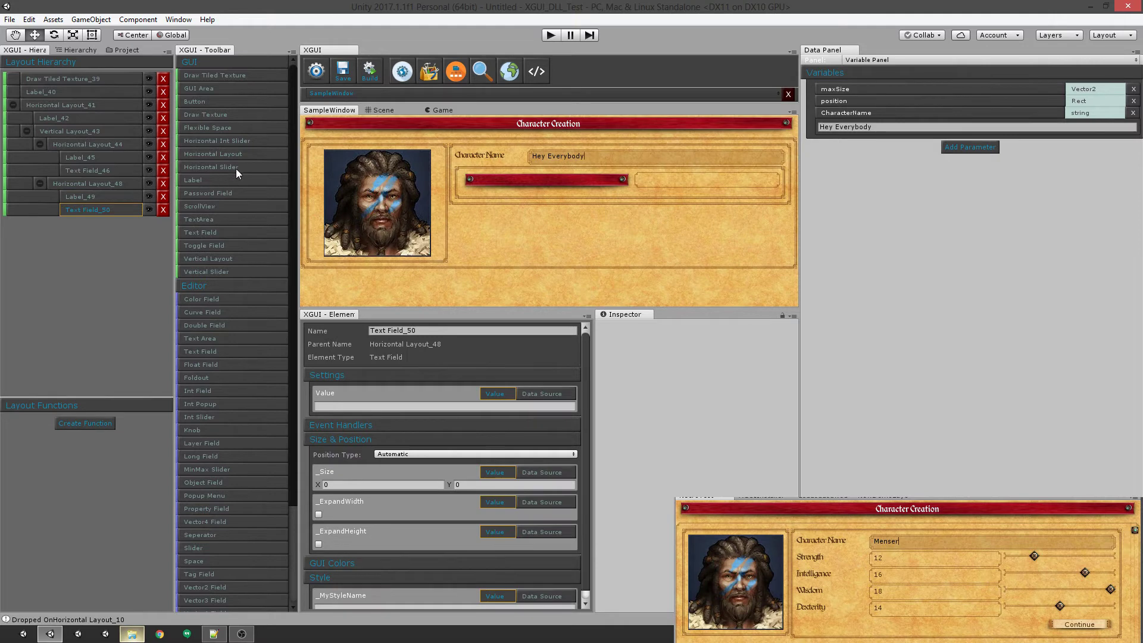
click(258, 142)
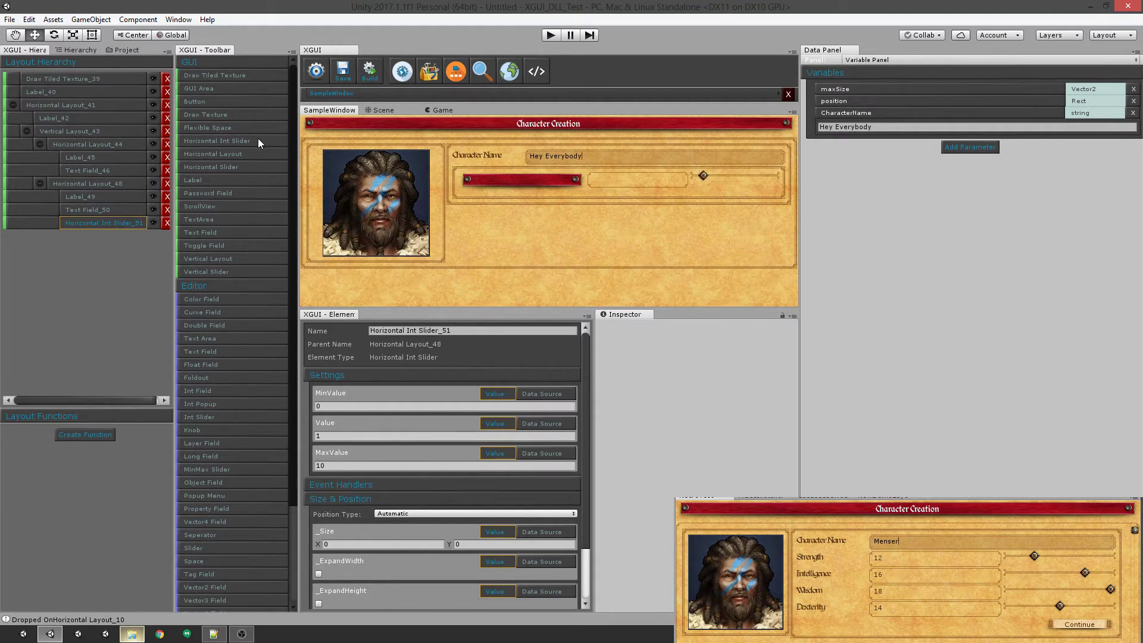
- Give the label in the new Horizontal Layout the BoldText style and an X size of 120
click(123, 196)
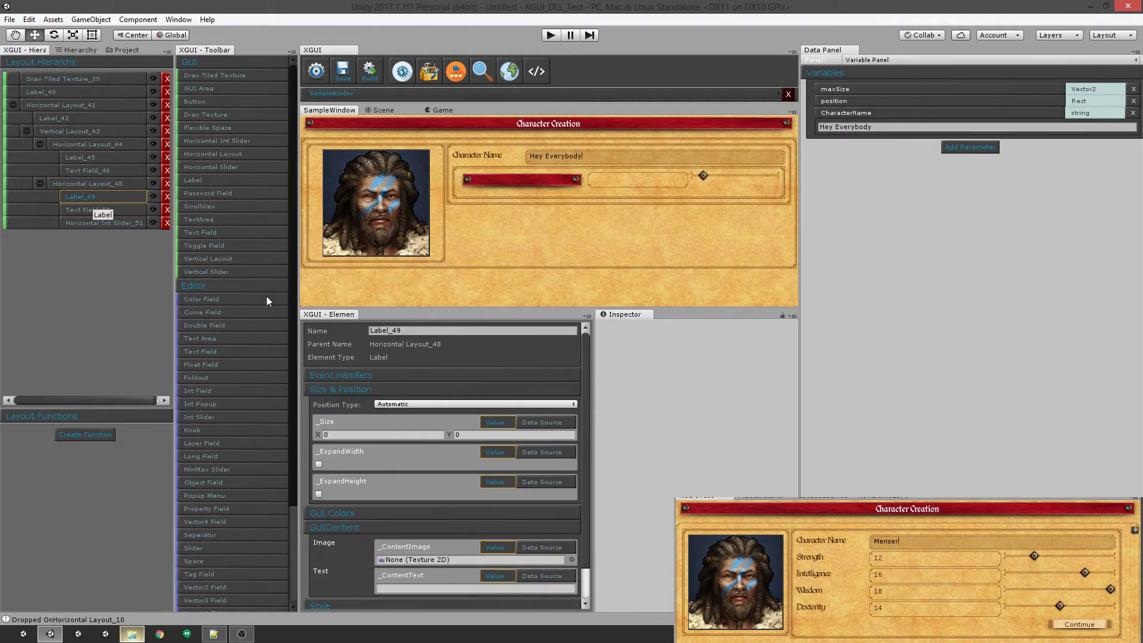
scroll(400, 473, down, 3)
click(354, 597)
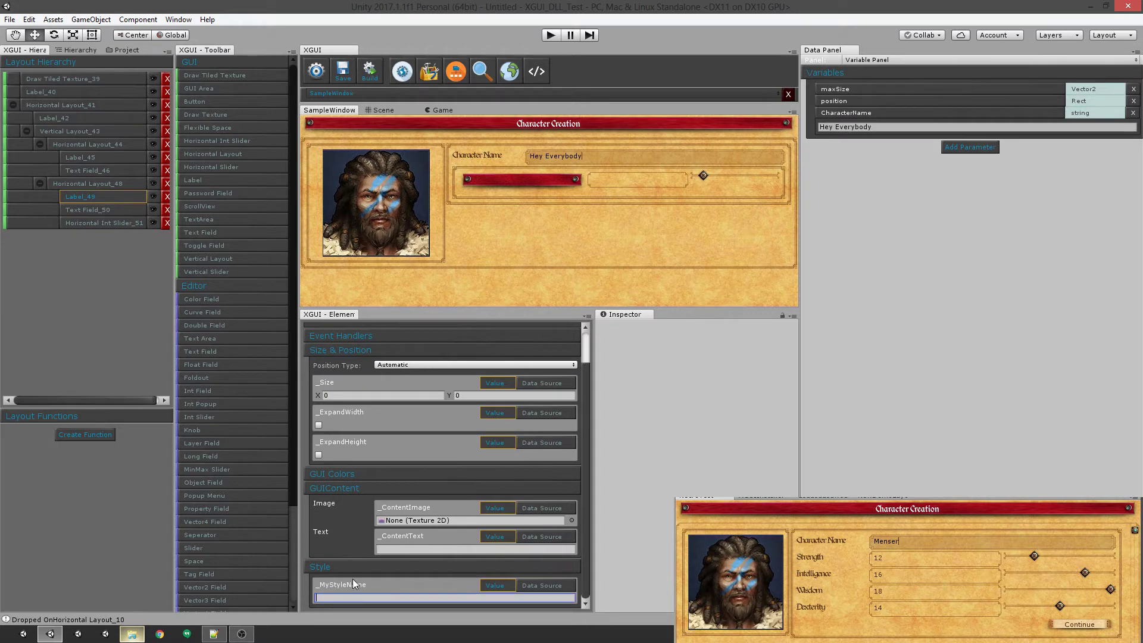
text(BoldText)
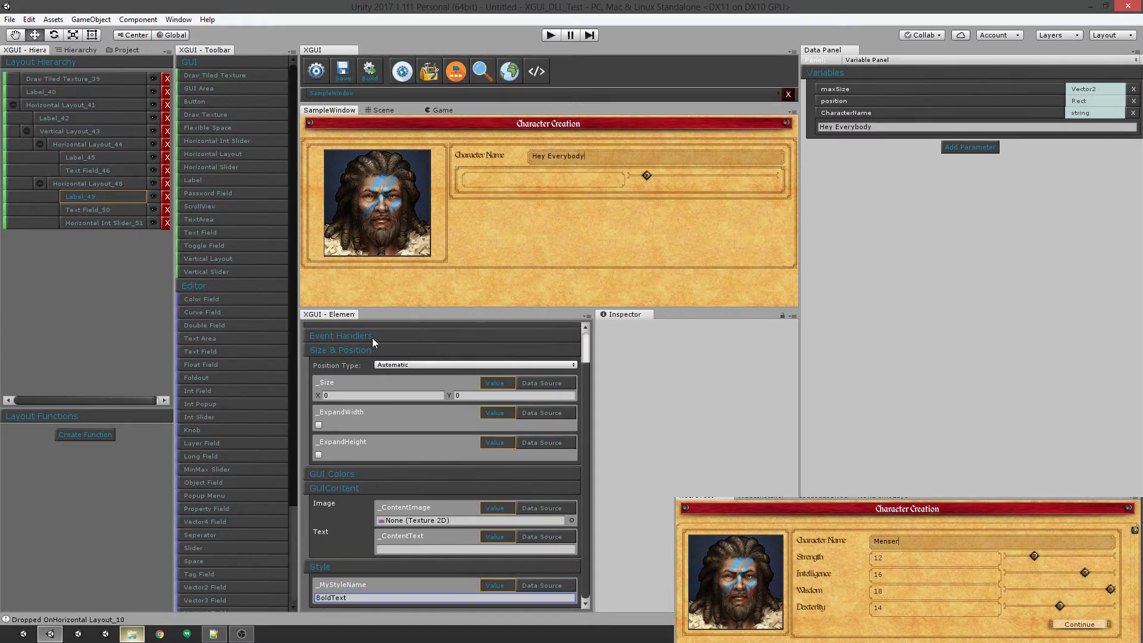
click(346, 395)
text(120)
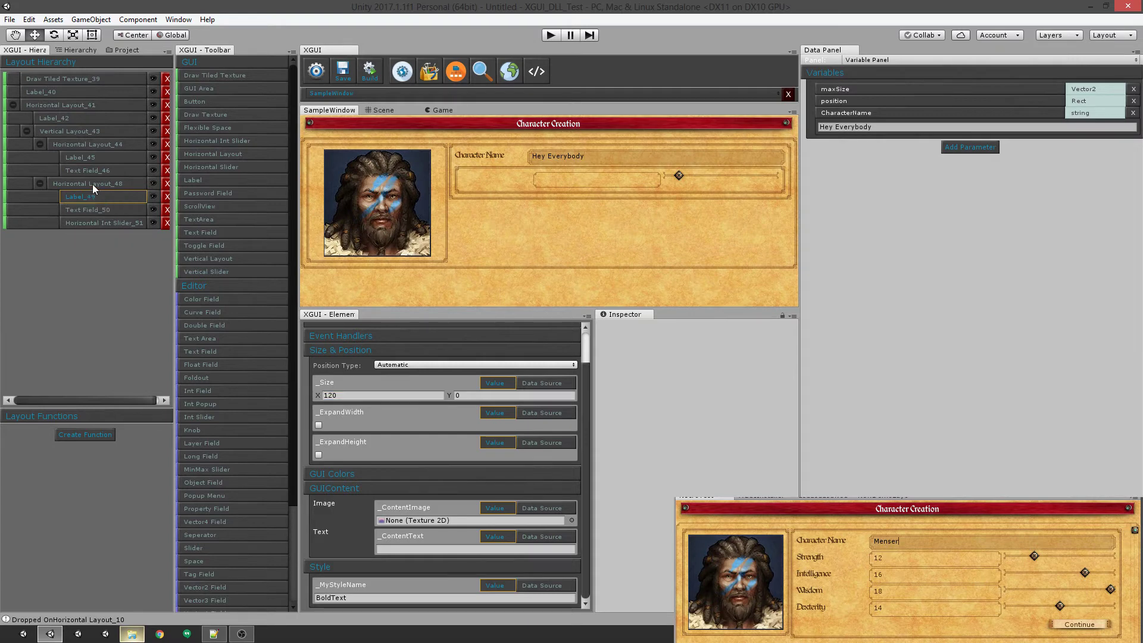
- Clear the Box style name of the new Horizontal Layout and set its text field's X size to 200
click(90, 183)
click(327, 543)
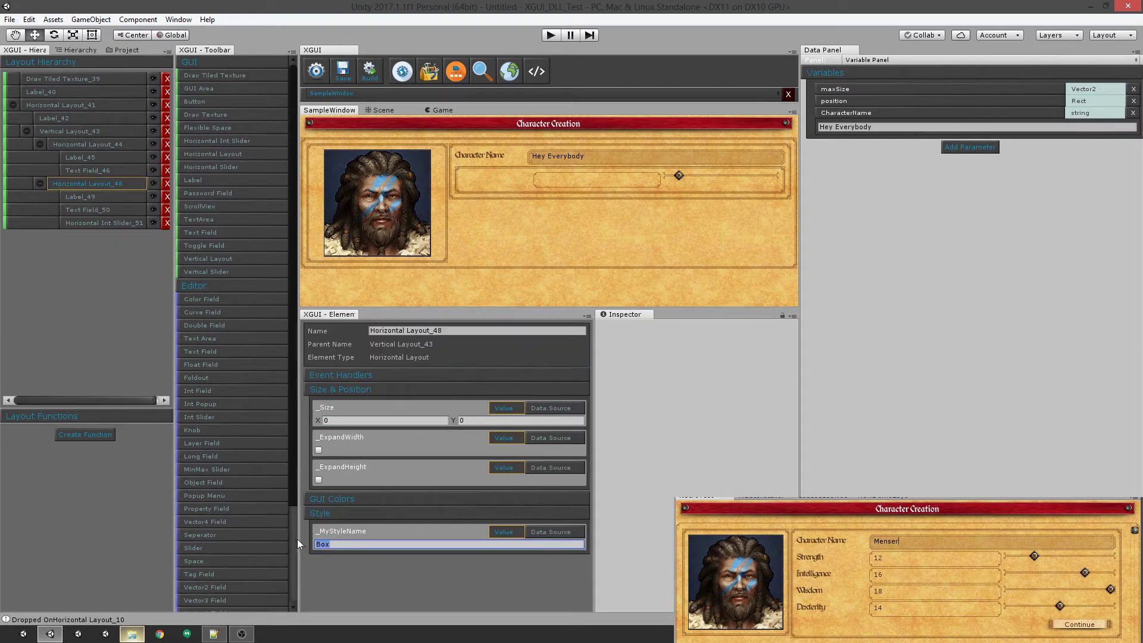
key(BackSpace)
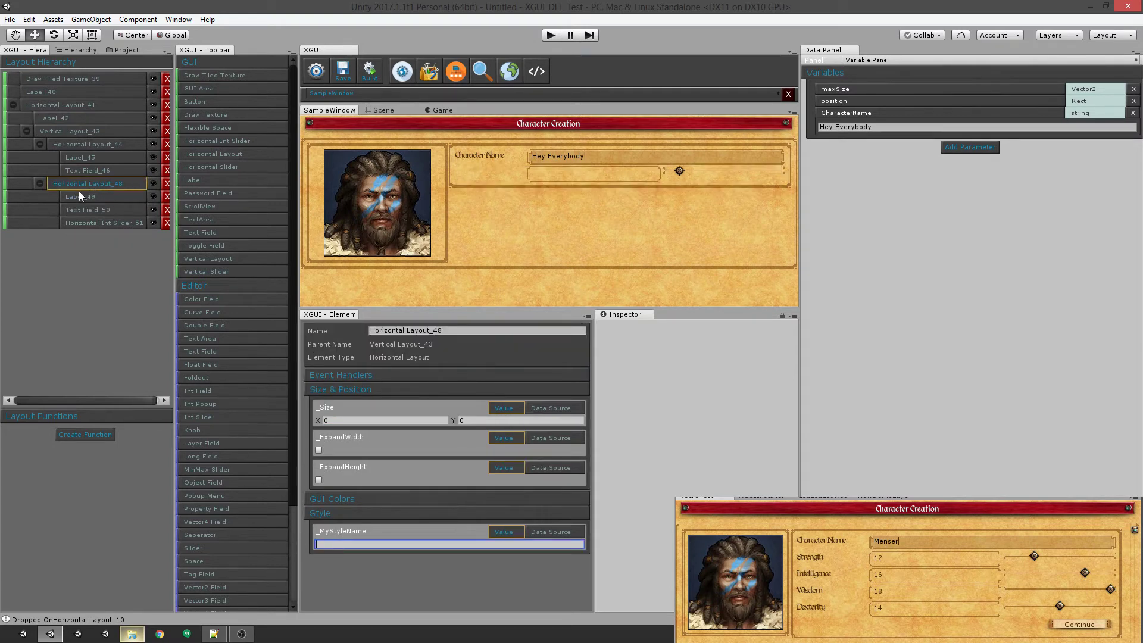
click(80, 211)
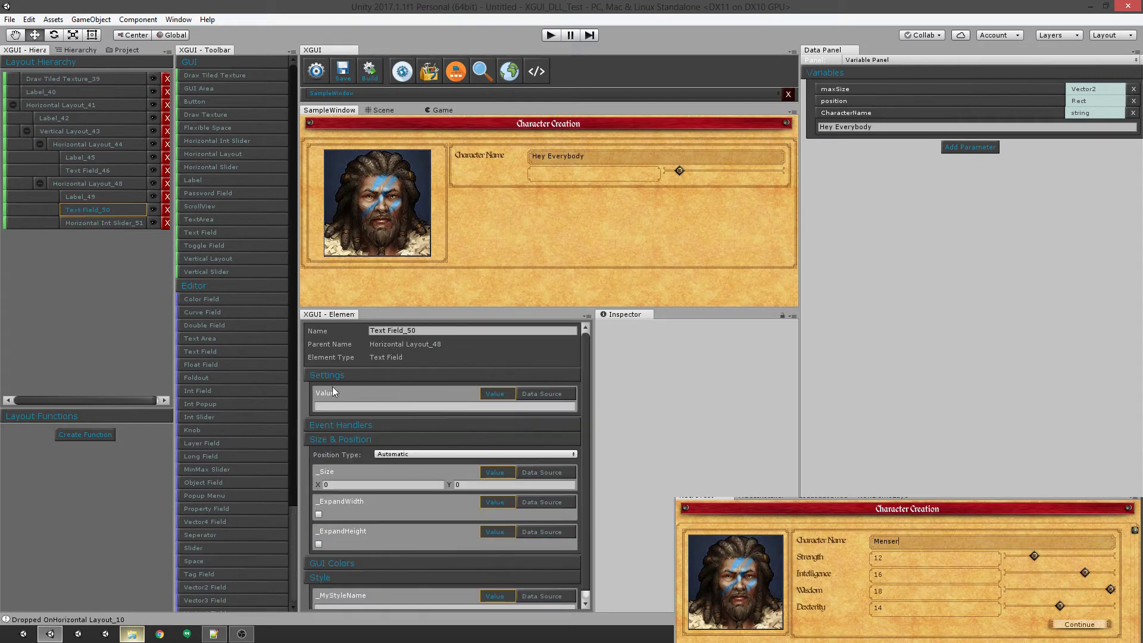
click(350, 484)
text(200)
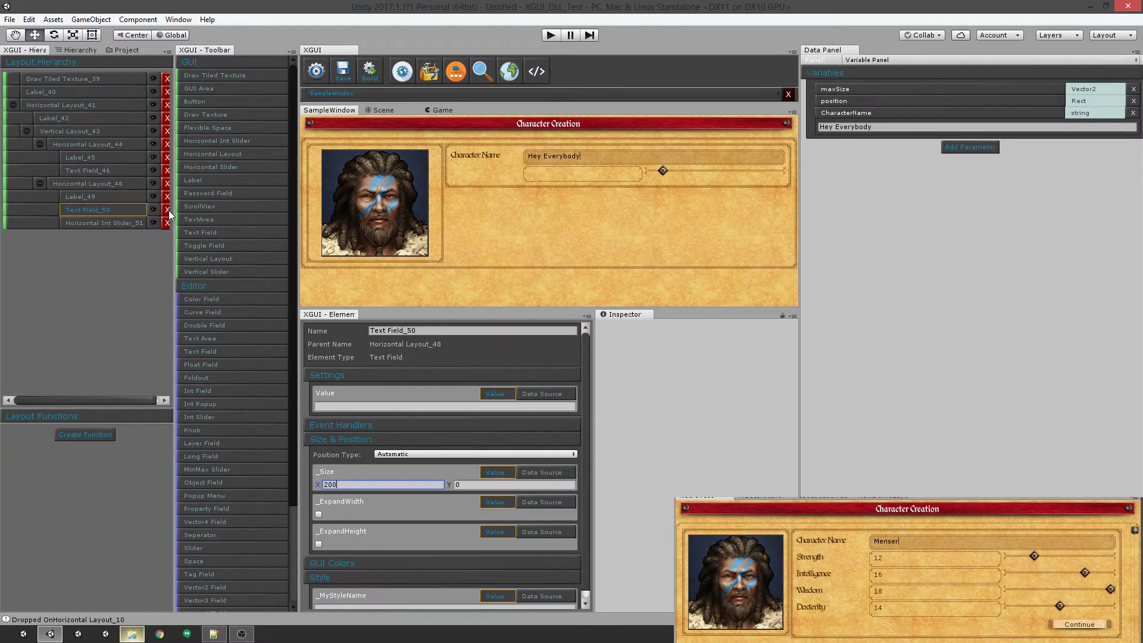
- Set the content text of the label in the second Horizontal Layout to "Strength"
click(80, 181)
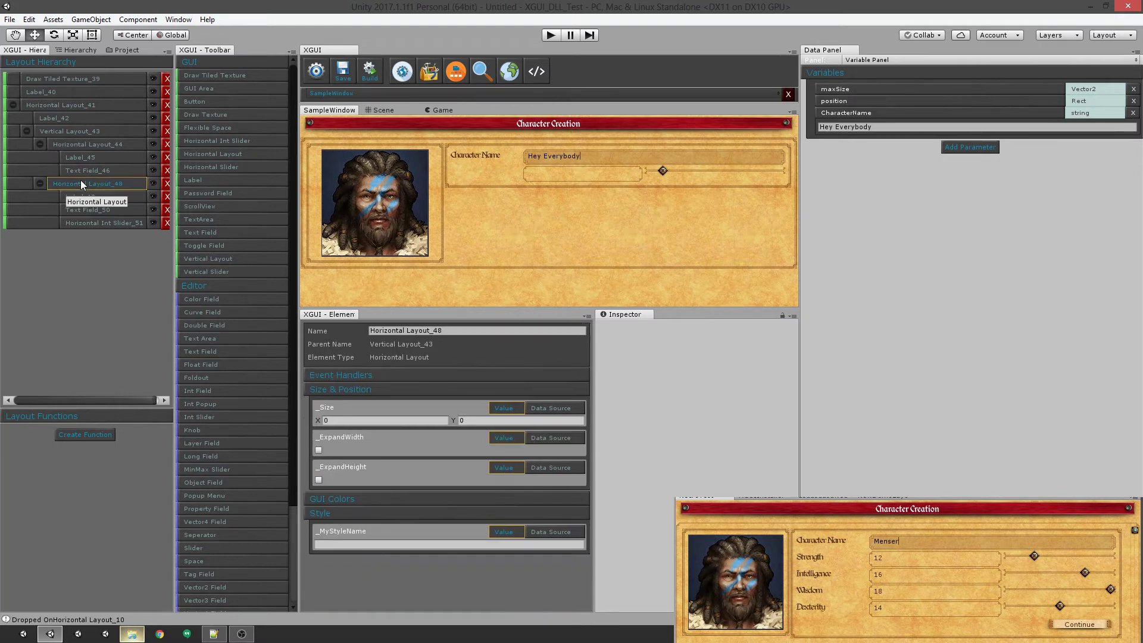
click(70, 196)
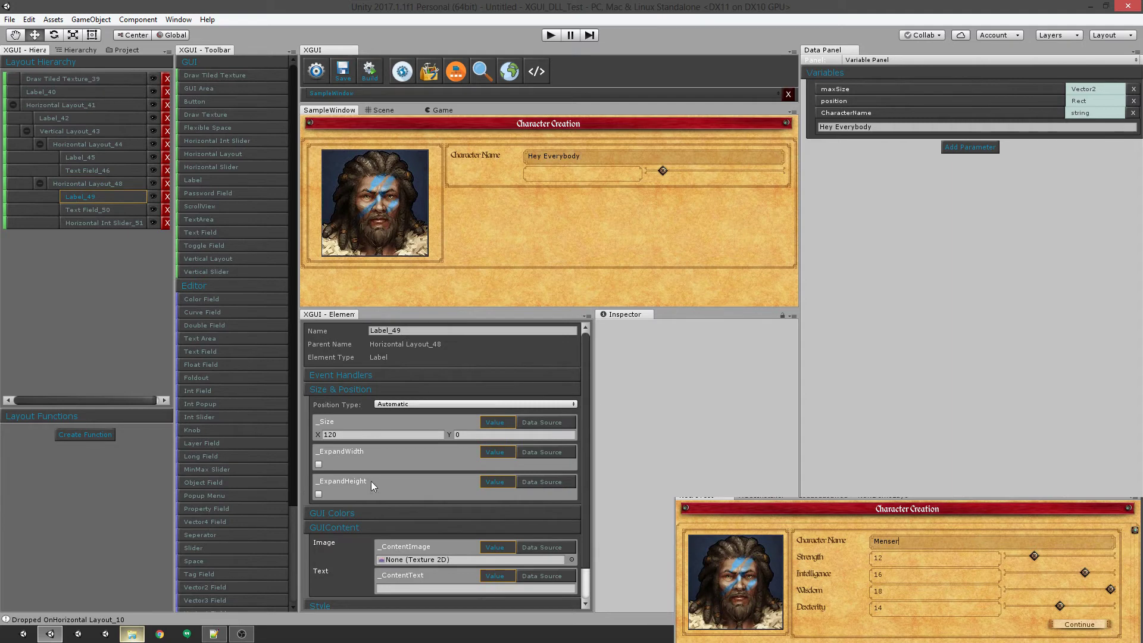
click(403, 588)
text(Streng)
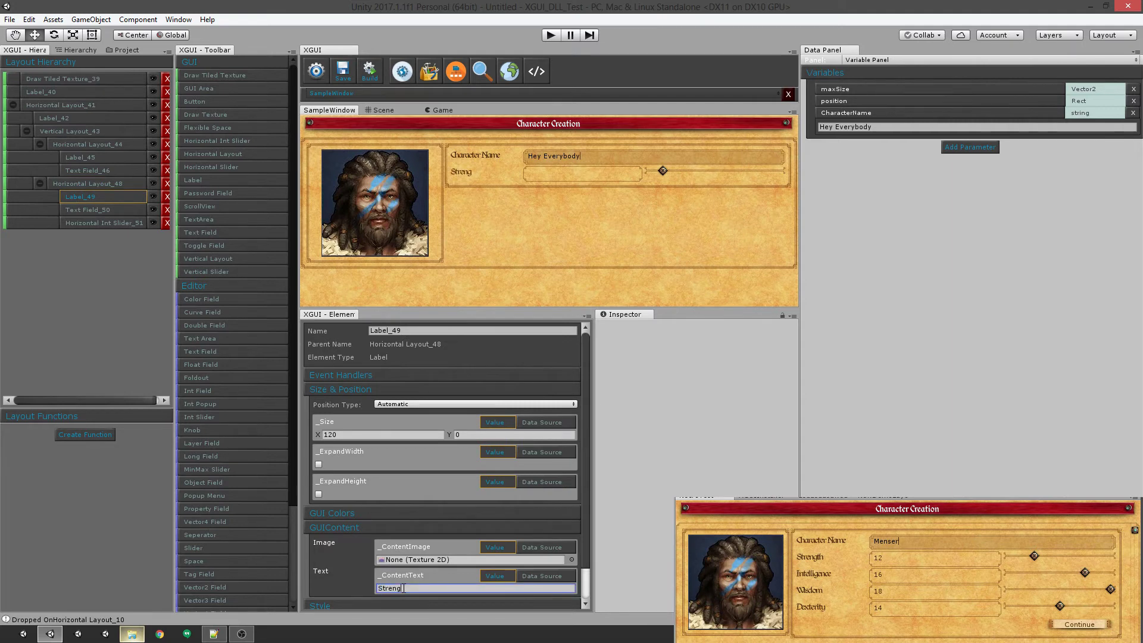
text(th)
- Create a layout variable named Strength with the field type int
click(976, 149)
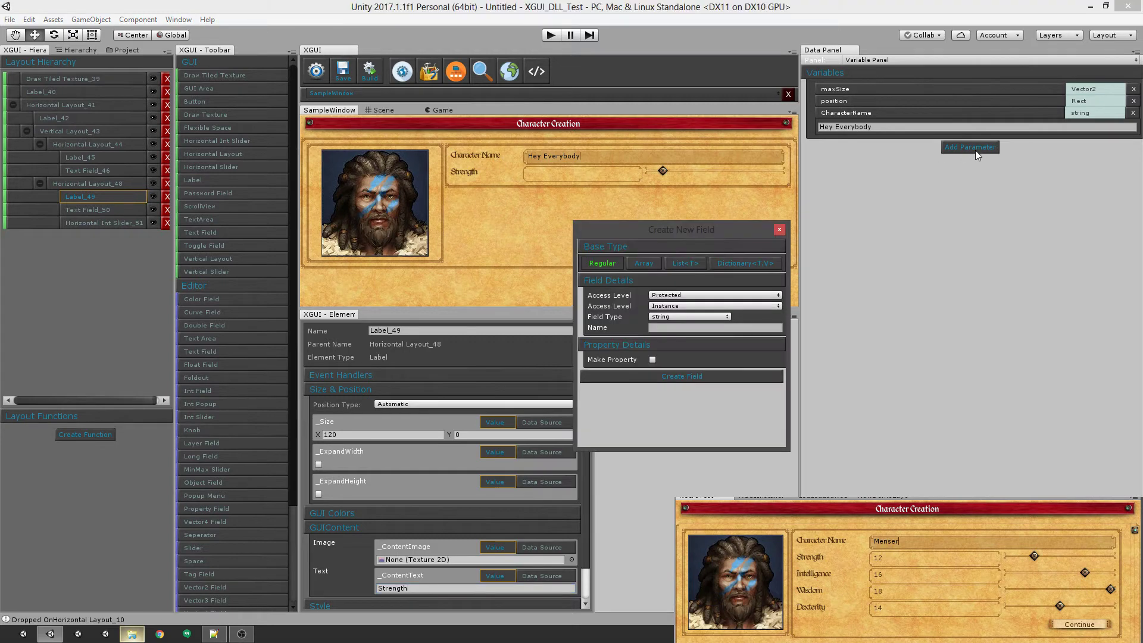
click(685, 318)
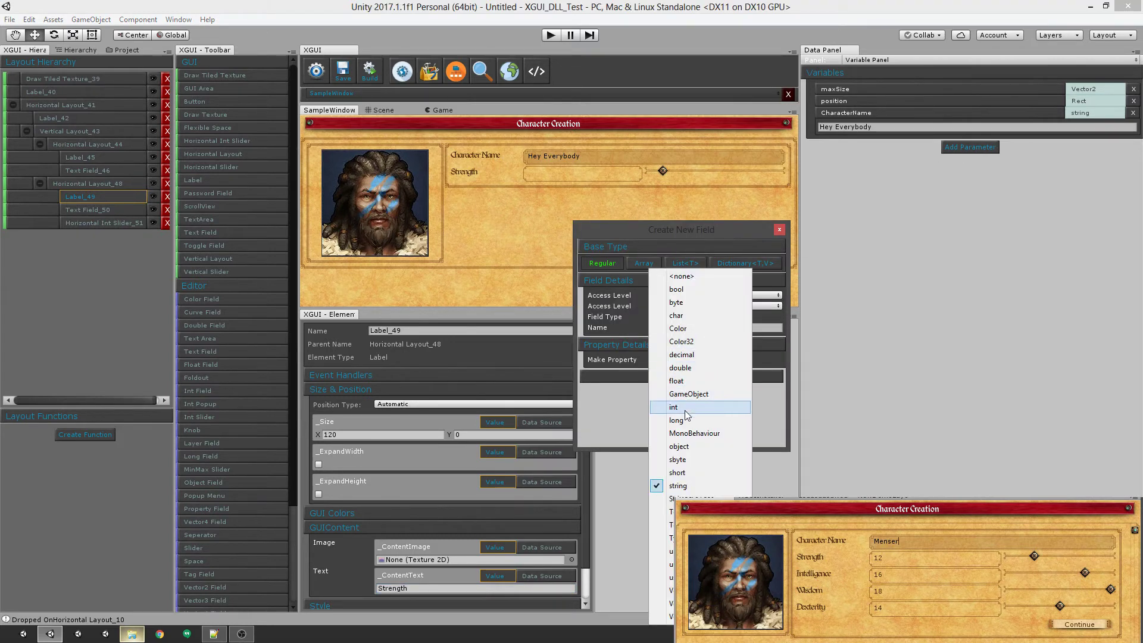
click(686, 412)
click(667, 329)
text(Strength)
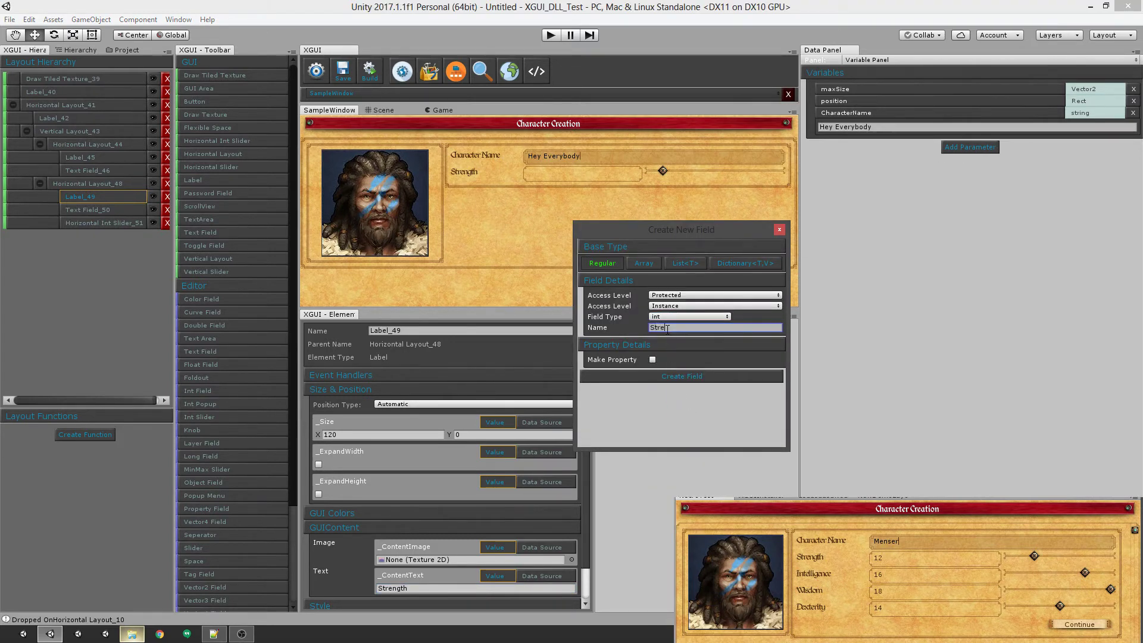
click(706, 378)
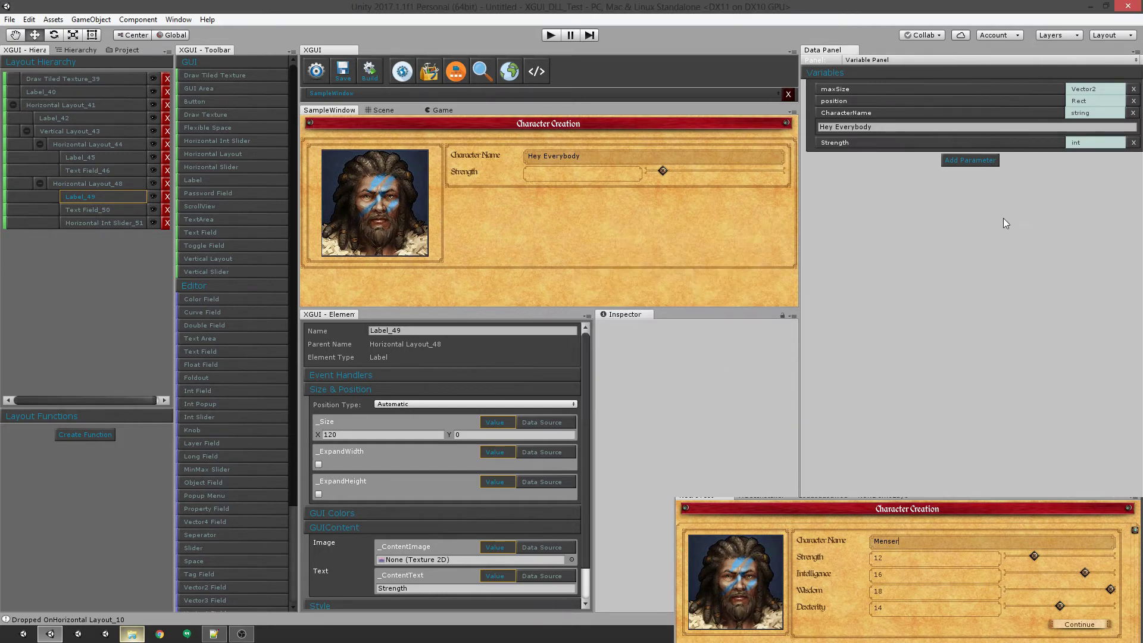
- Create another int layout variable named Intelligence
click(958, 160)
click(685, 328)
text(Intelligence)
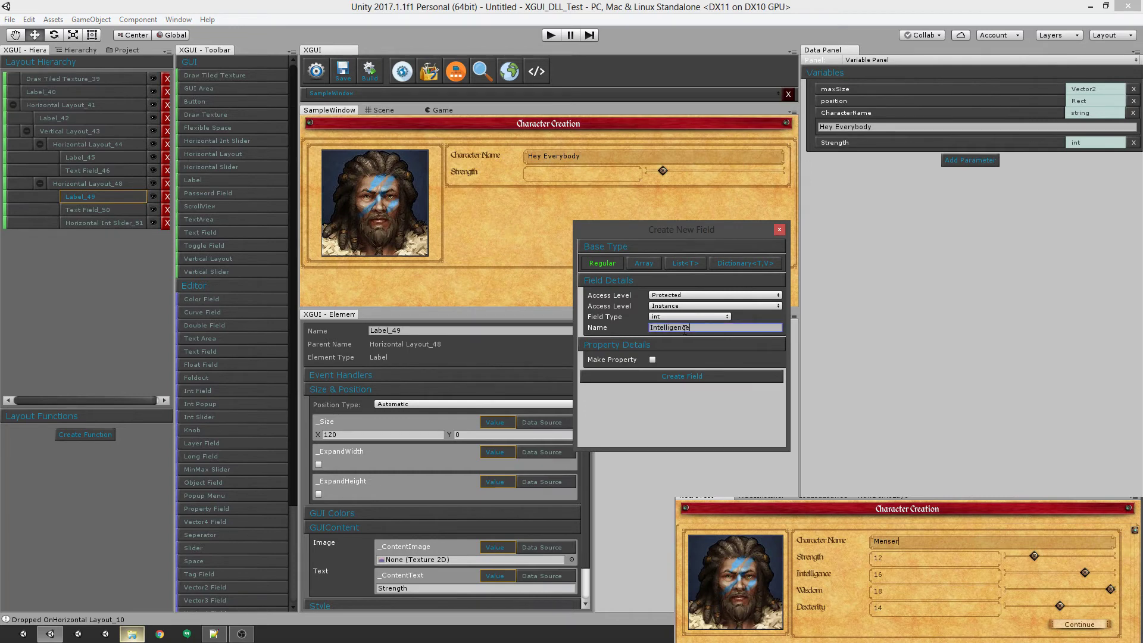
click(693, 380)
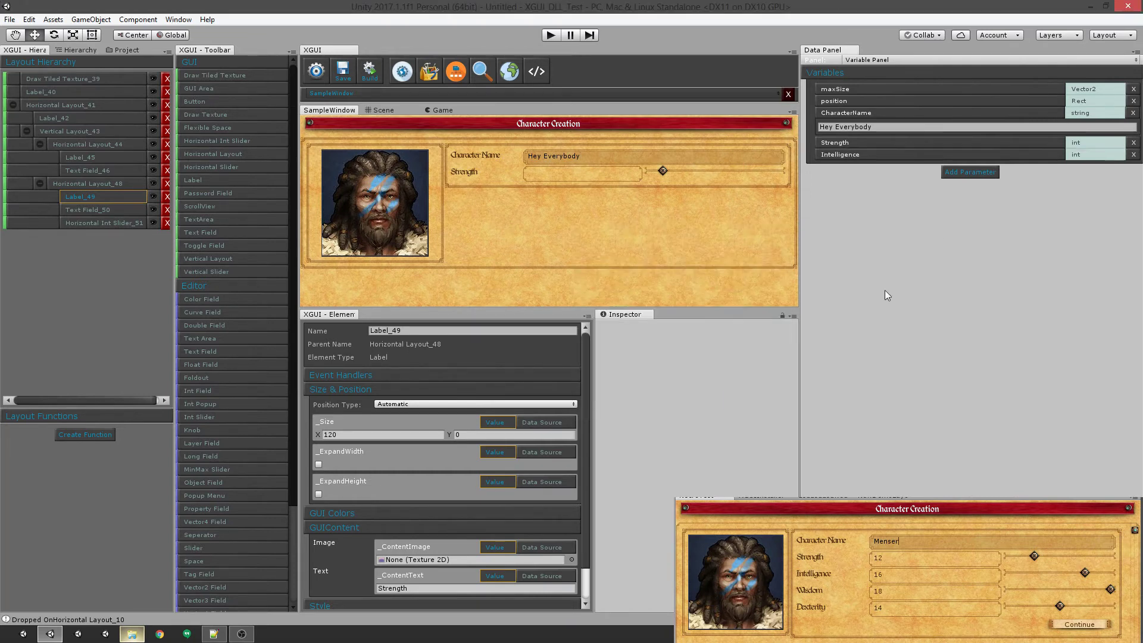
- Create another int layout variable named Wisdom
click(959, 172)
click(669, 329)
text(Wisdom)
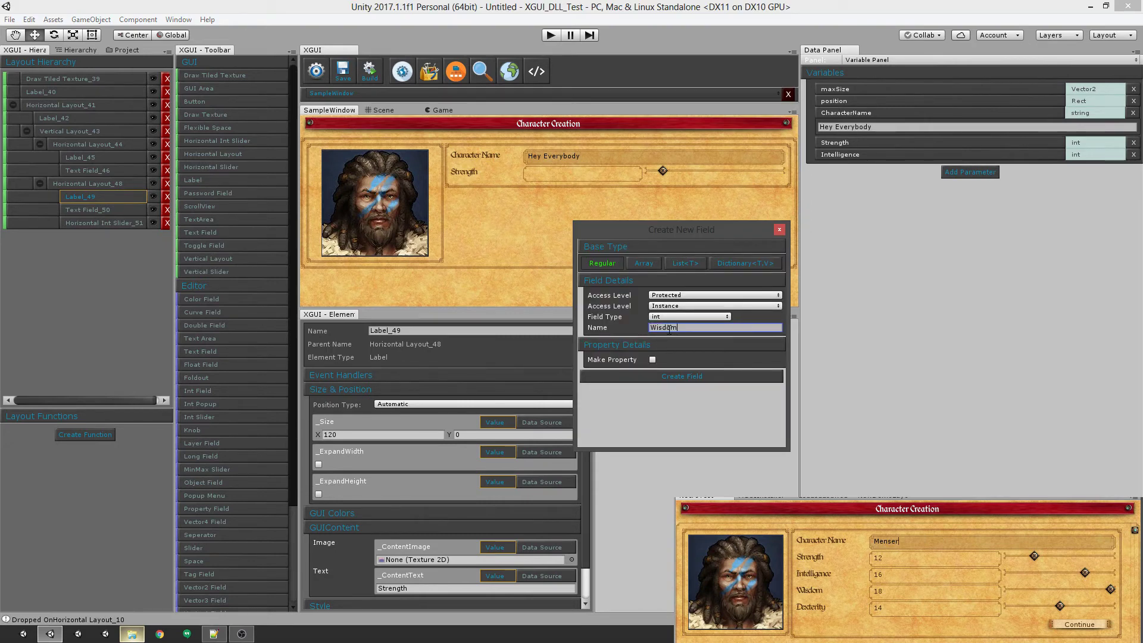
click(713, 374)
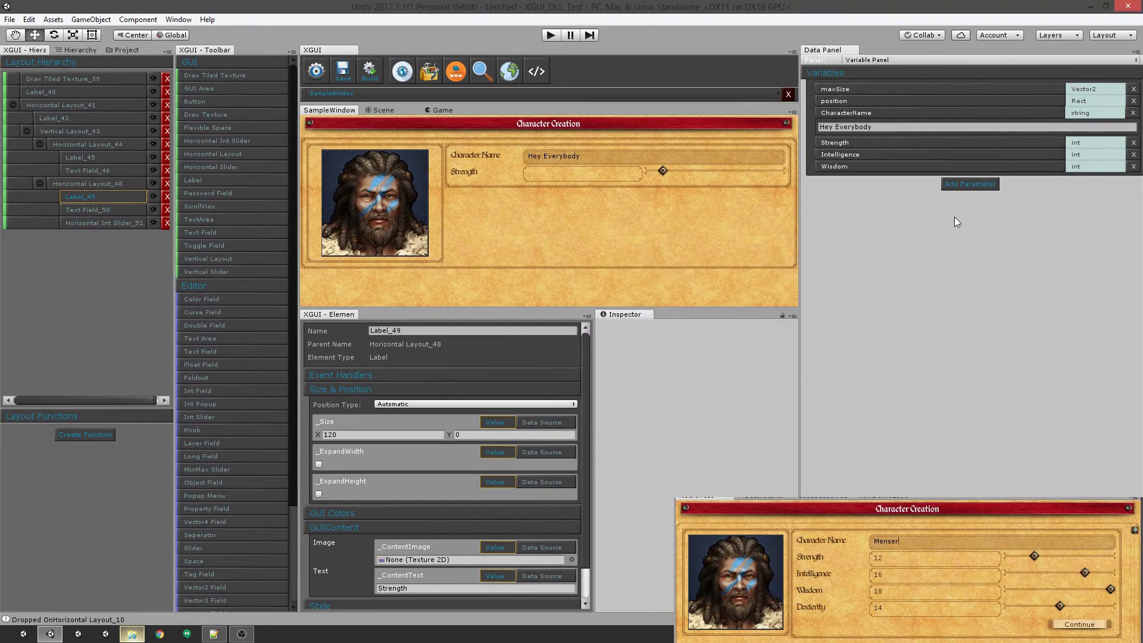
- Create another int layout variable named Dexterity
click(970, 184)
click(671, 329)
text(Dexterity)
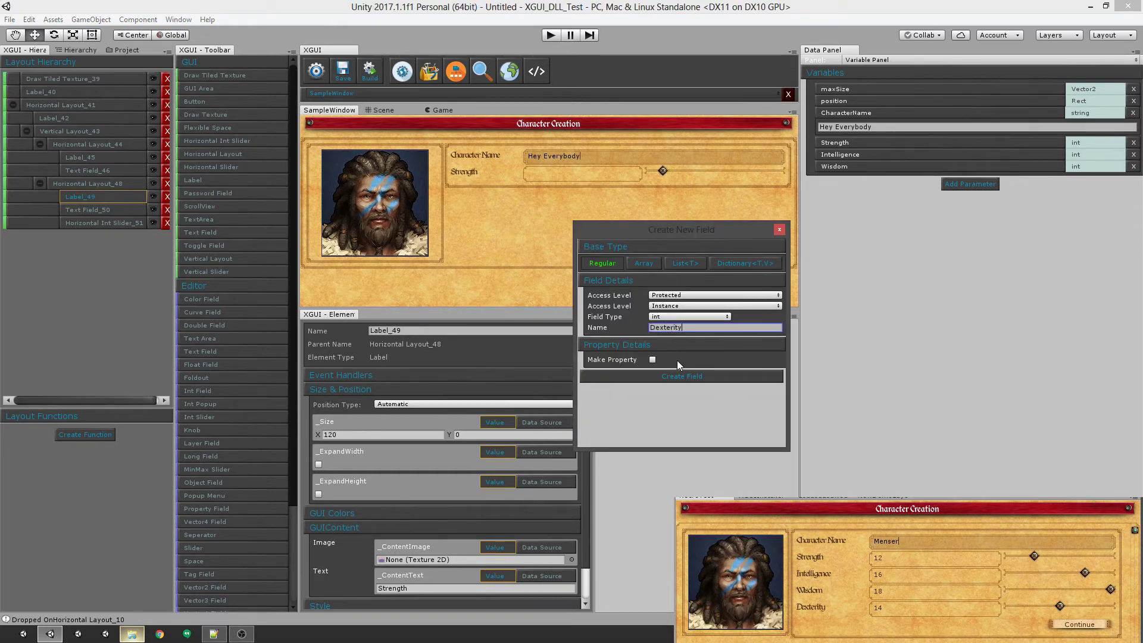
click(686, 377)
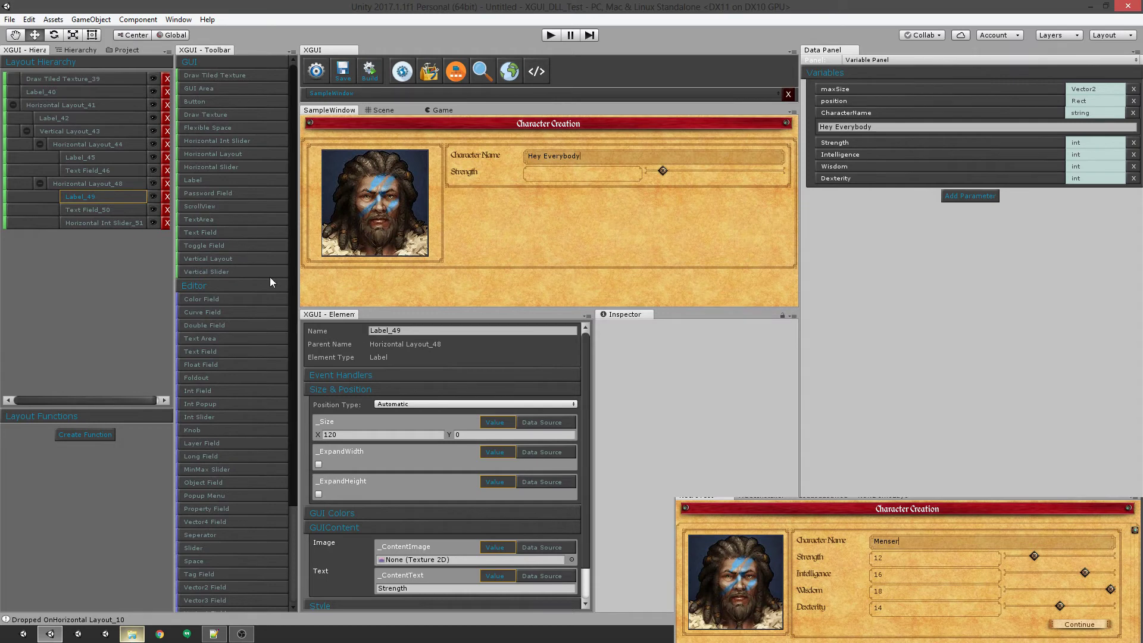
- Source the Strength row text field's value remotely from the string type's Format method with one object argument
click(84, 208)
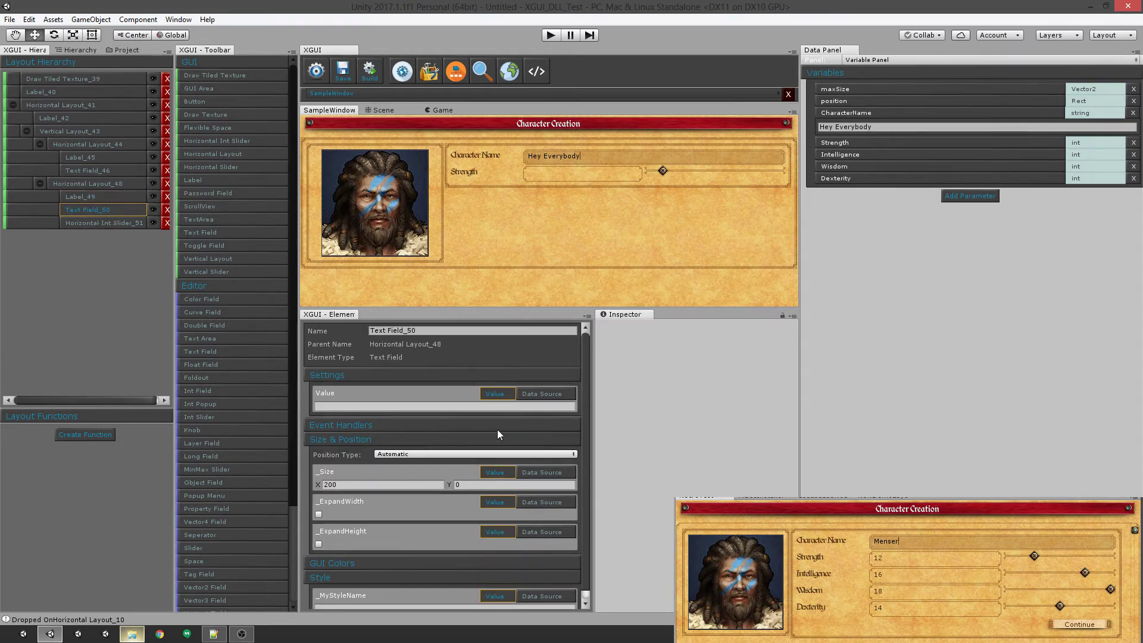
click(549, 395)
click(537, 406)
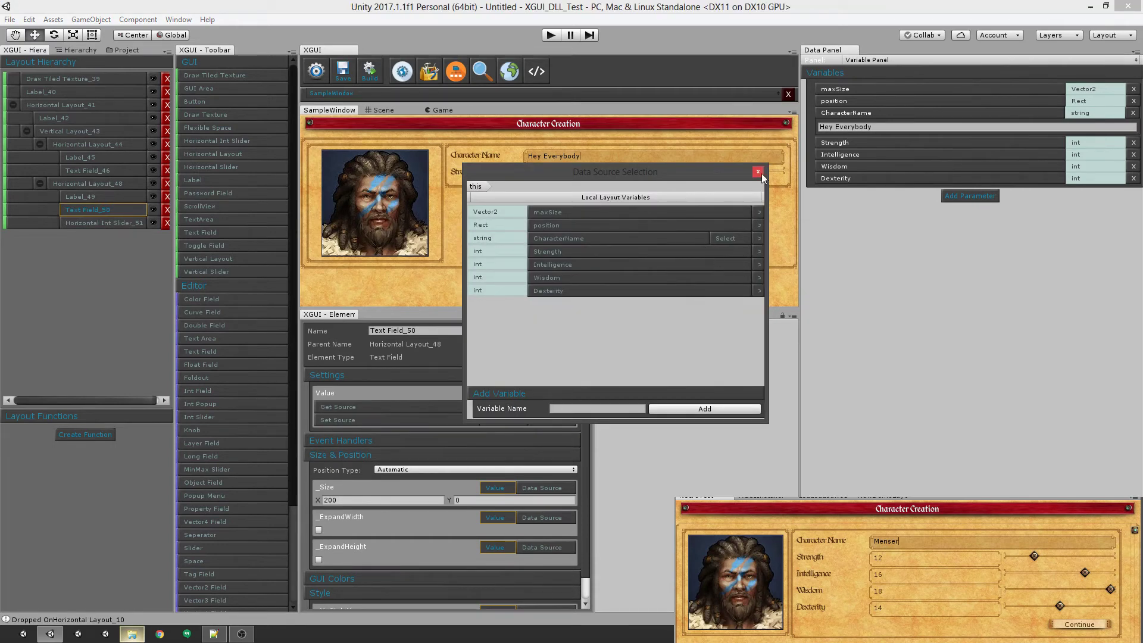
click(555, 439)
click(536, 405)
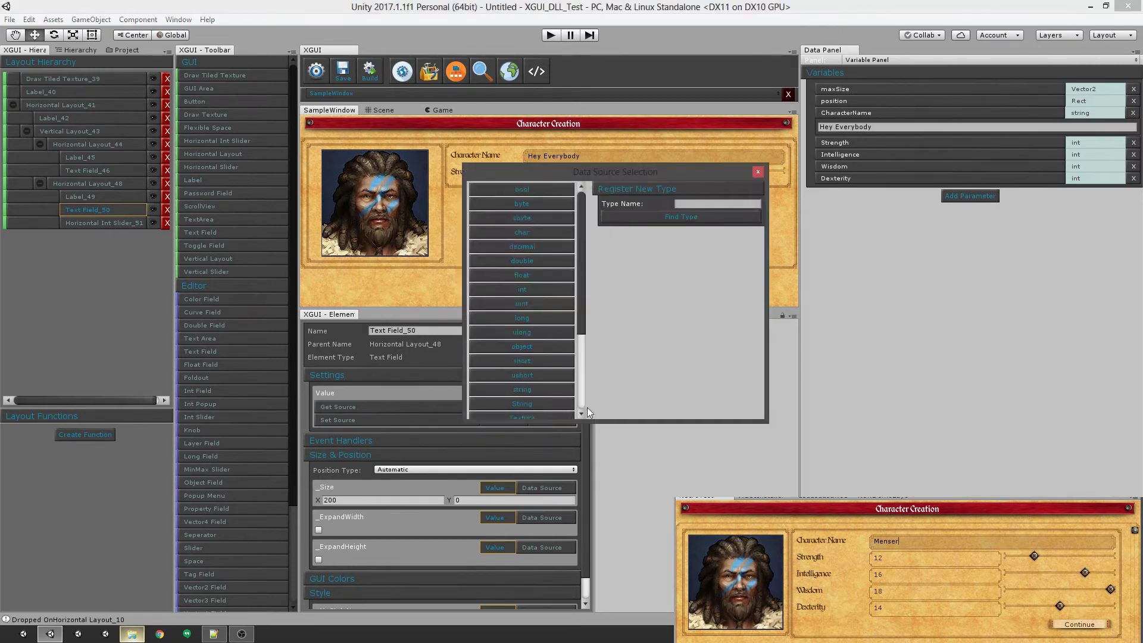
click(545, 388)
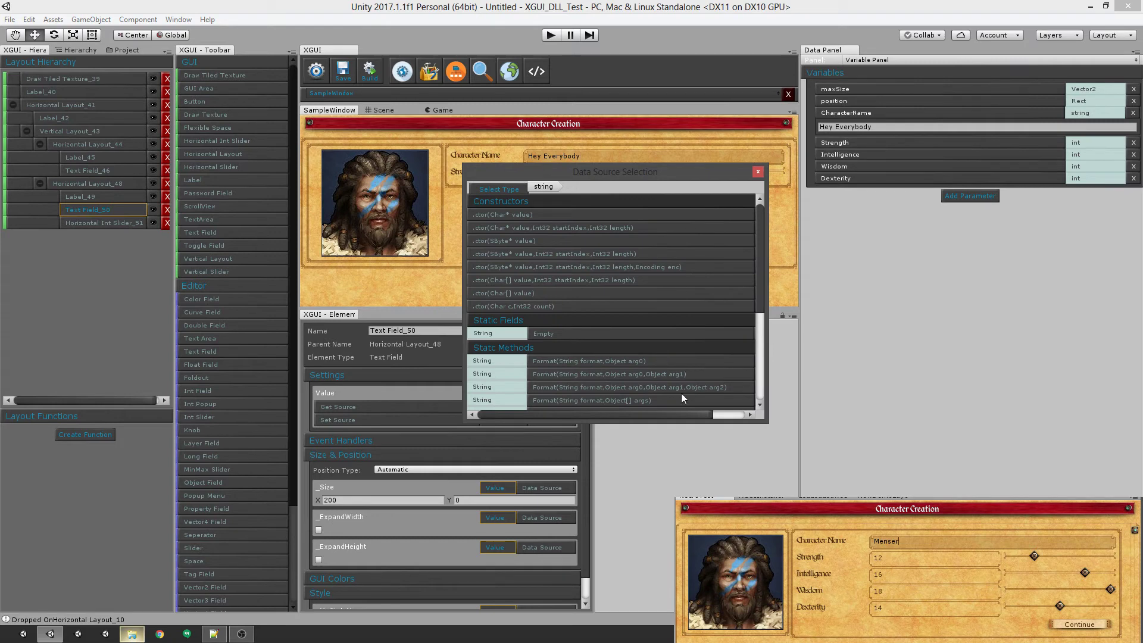
drag(666, 413, 708, 413)
click(728, 361)
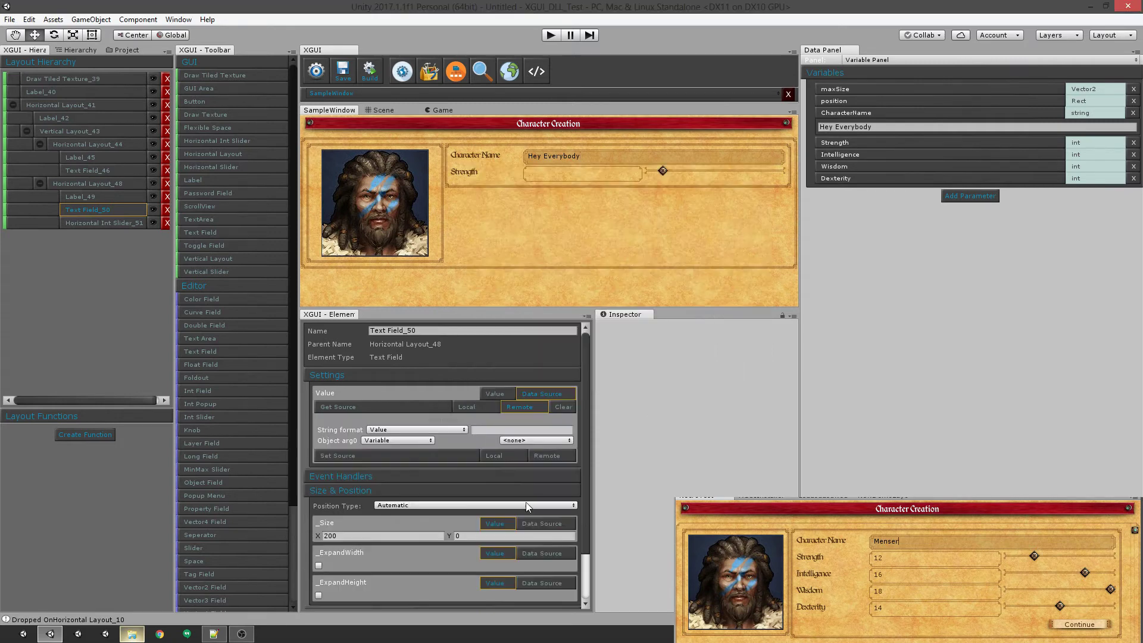
- Set the text field's string format to {0} and its object argument to the Strength variable
click(504, 430)
text({0})
click(519, 441)
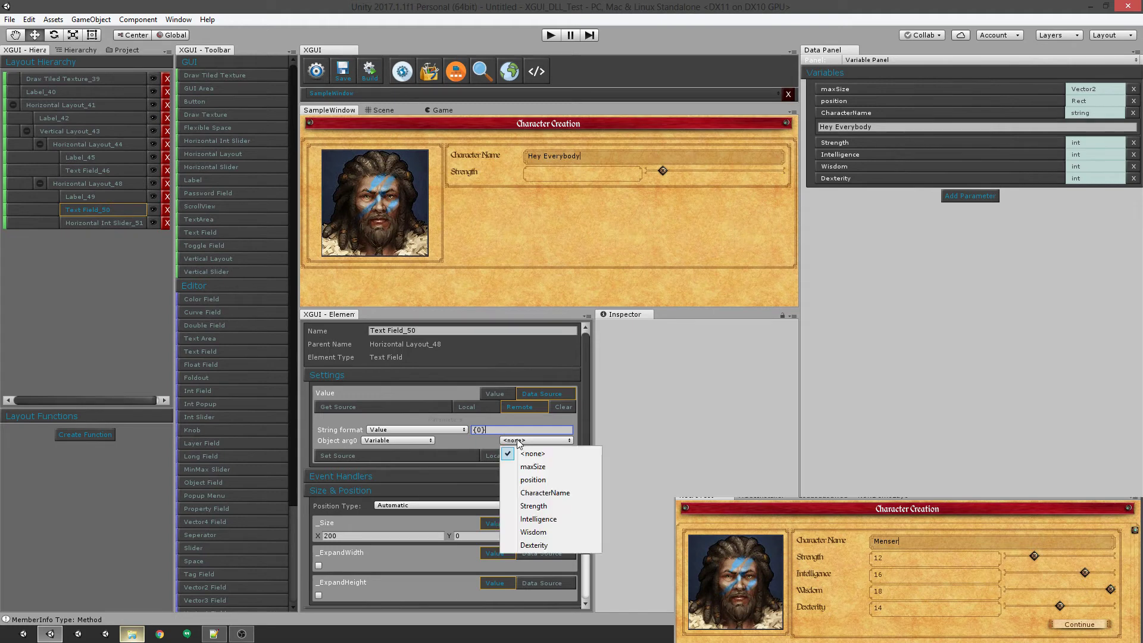
click(563, 509)
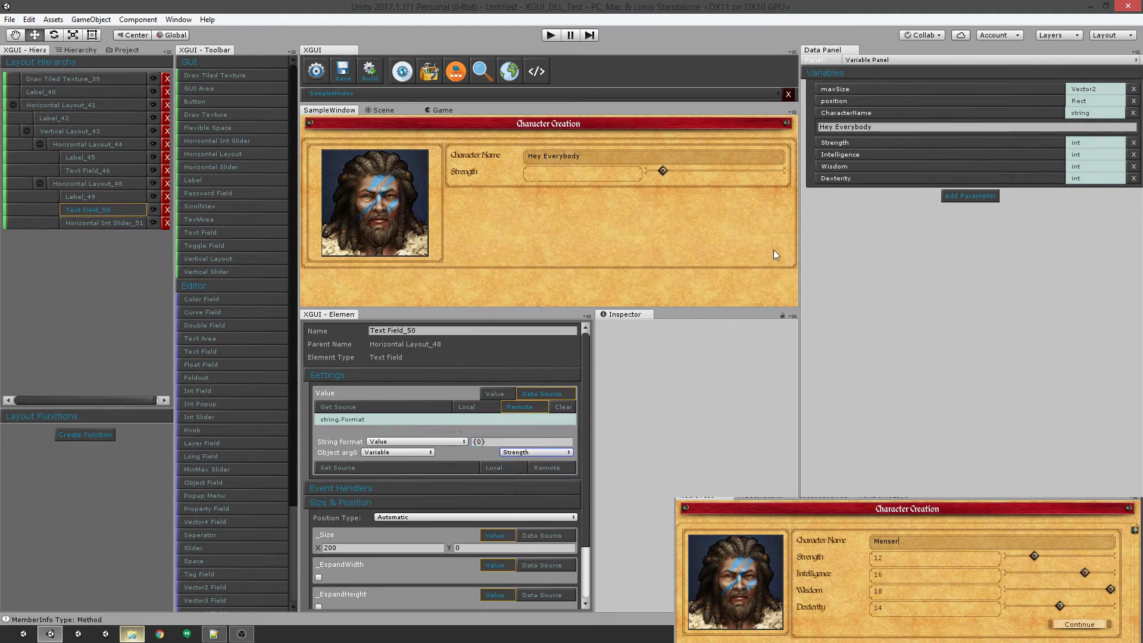
- Set the Strength row's horizontal int slider to a MinValue of 10 and a MaxValue of 18
click(106, 220)
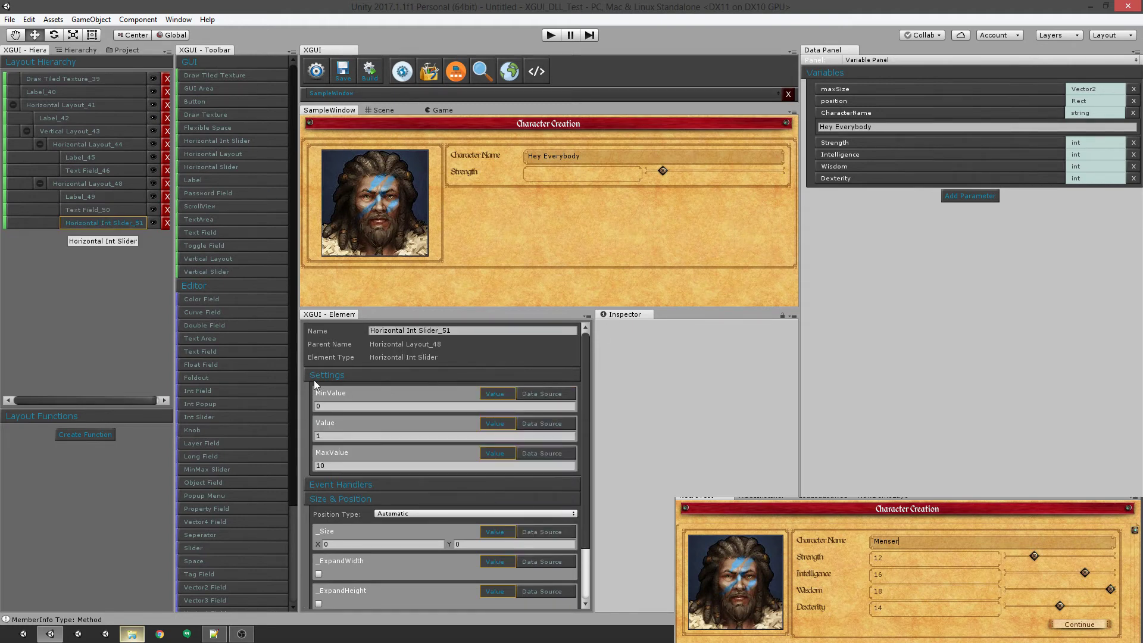
click(331, 405)
text(10)
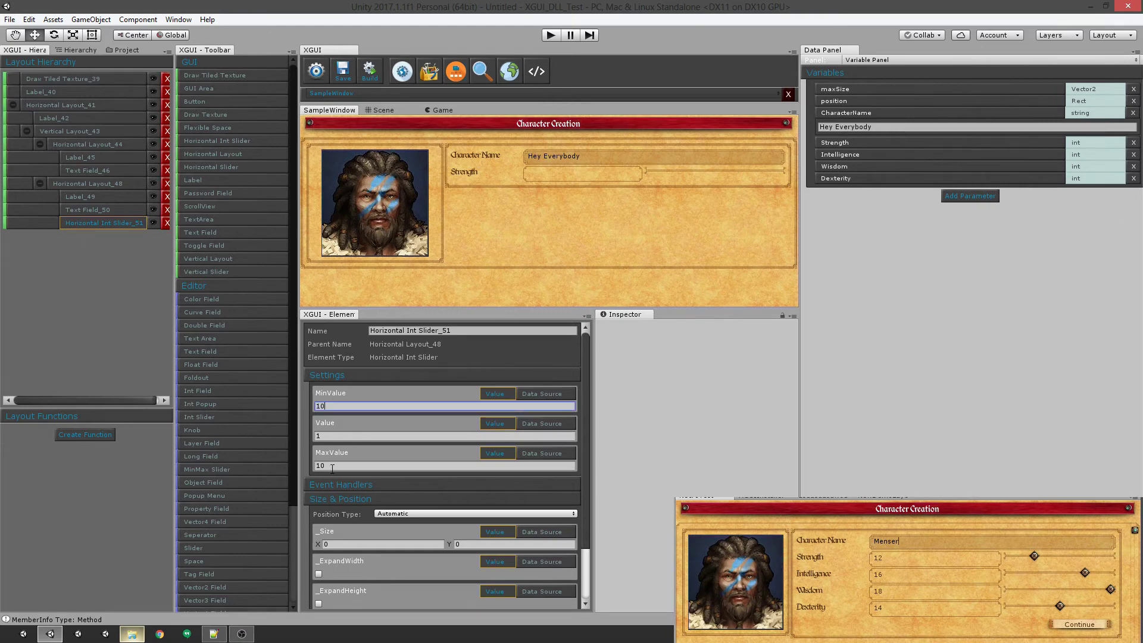
click(333, 466)
text(18)
- Bind the slider's Value to the local layout variable Strength as its data source
click(327, 435)
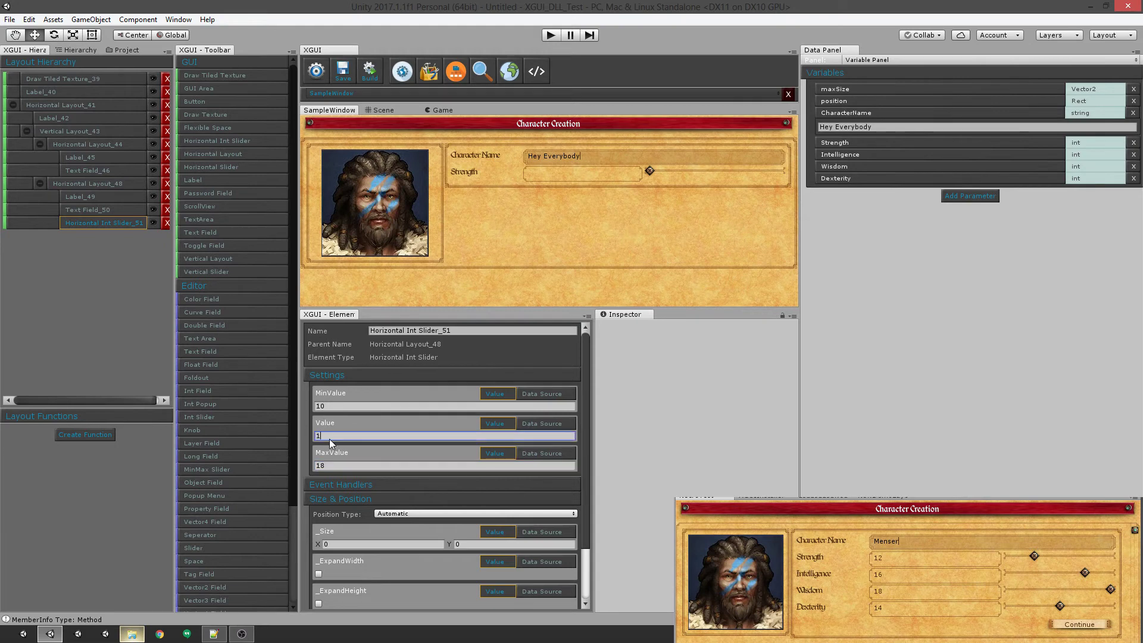
click(541, 426)
click(494, 435)
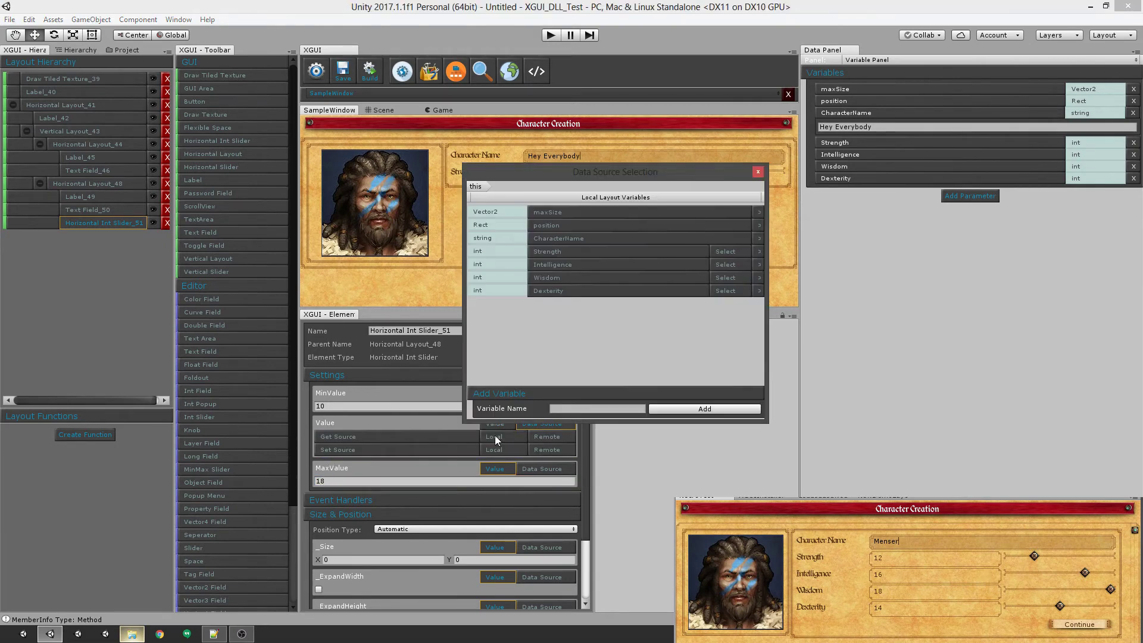
click(724, 252)
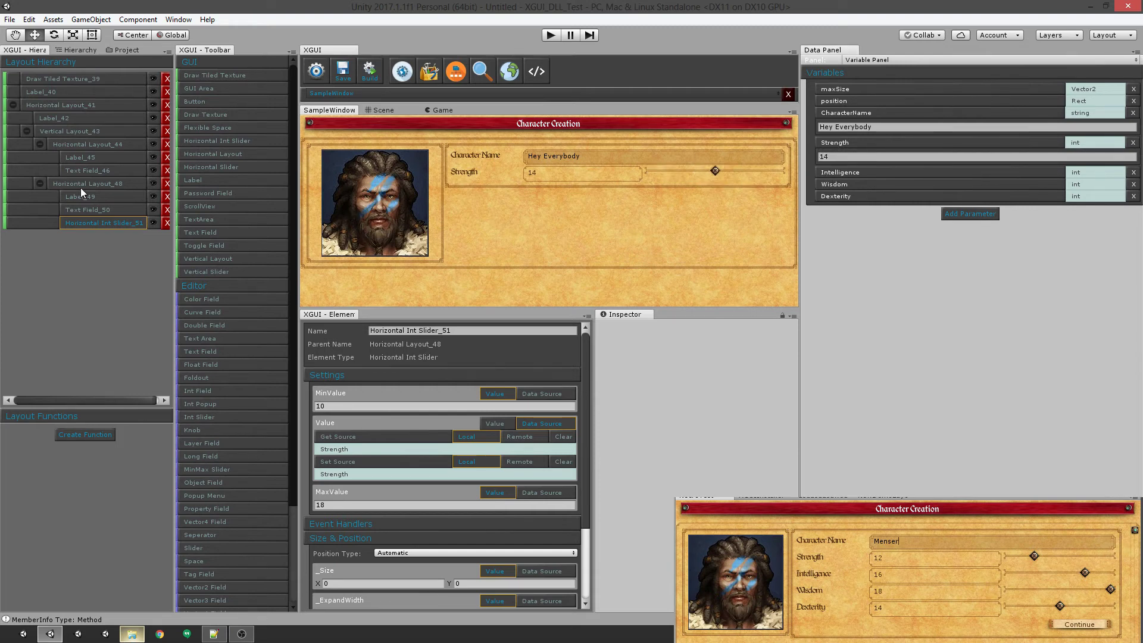
- Rename the horizontal layout holding the Strength row as pnlStrength
click(99, 184)
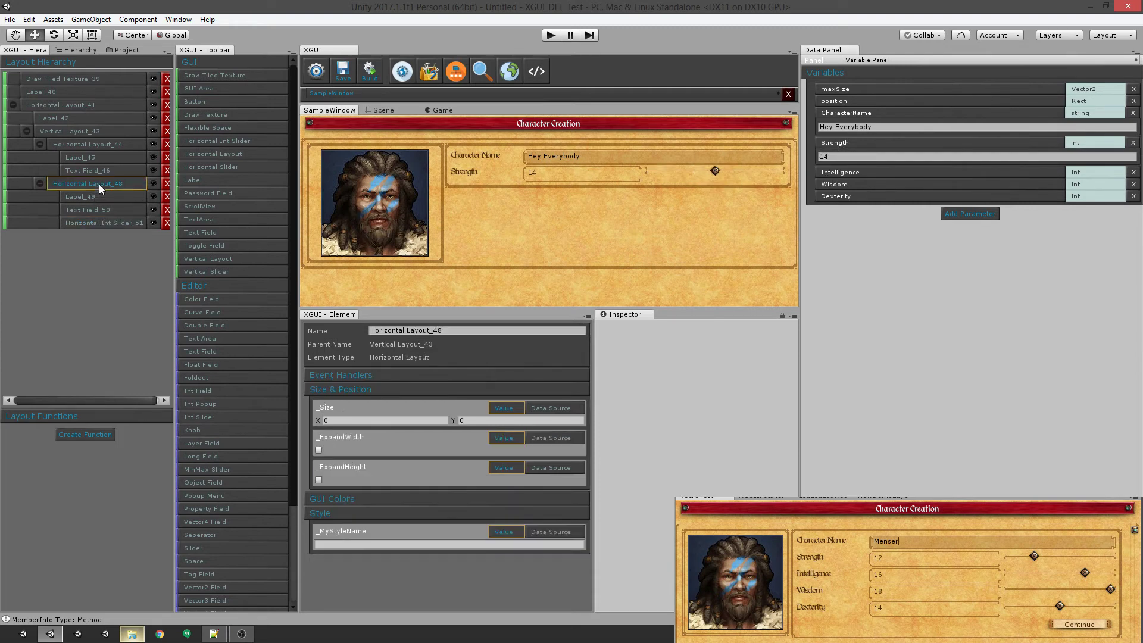
click(443, 330)
text(lbl)
key(ctrl+a)
text(pnlStreng)
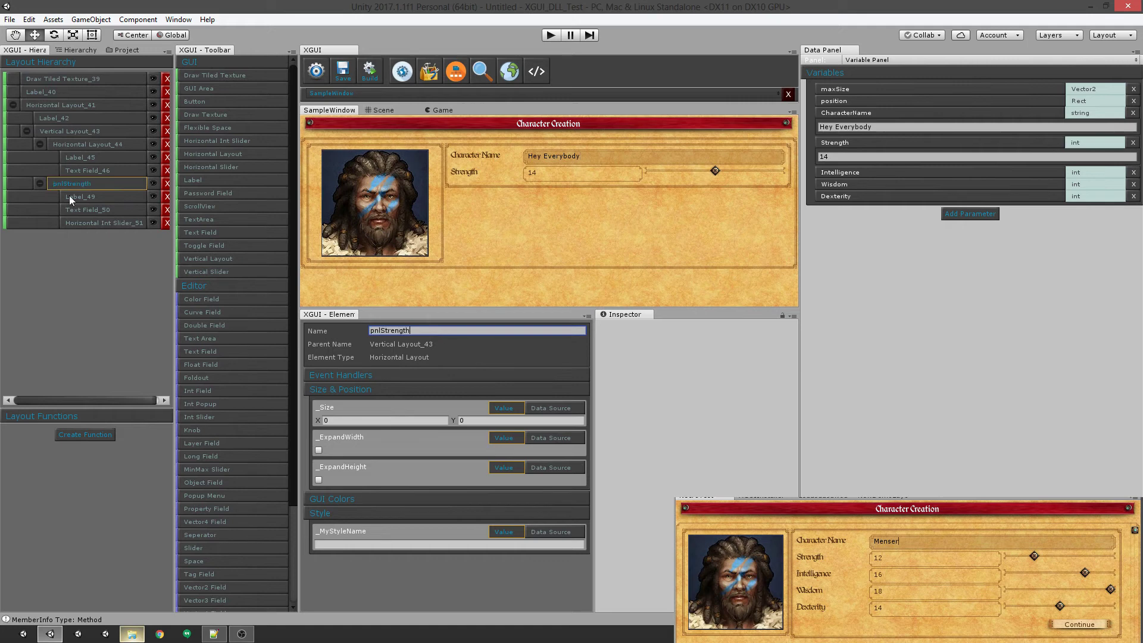
- Collapse the two row layouts in the hierarchy and duplicate pnlStrength three times
click(39, 183)
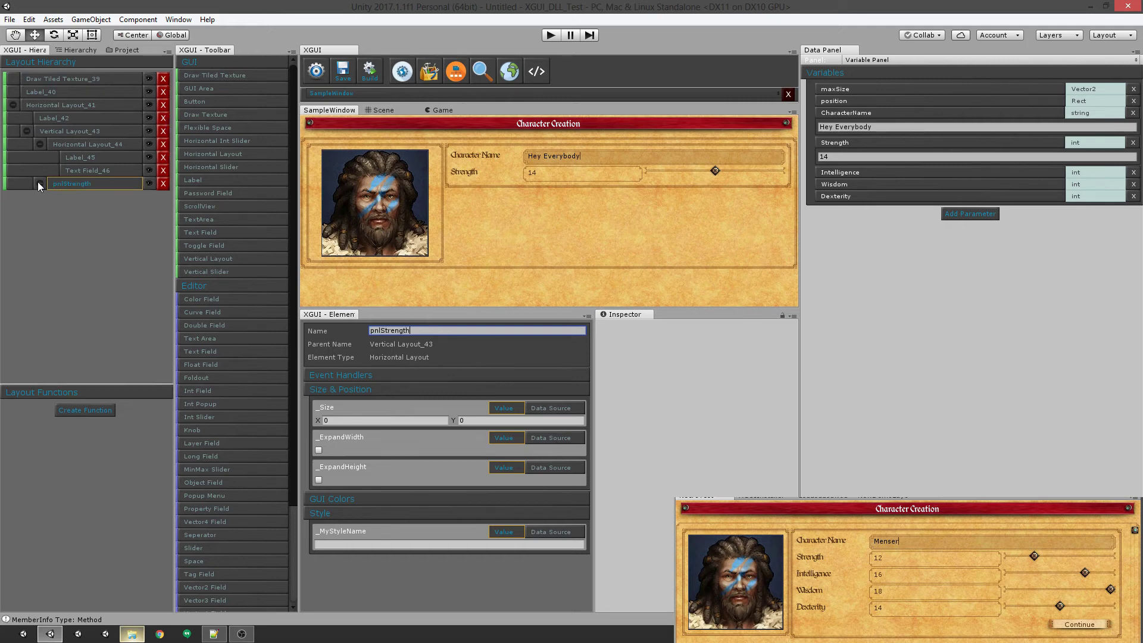
click(41, 144)
right_click(72, 161)
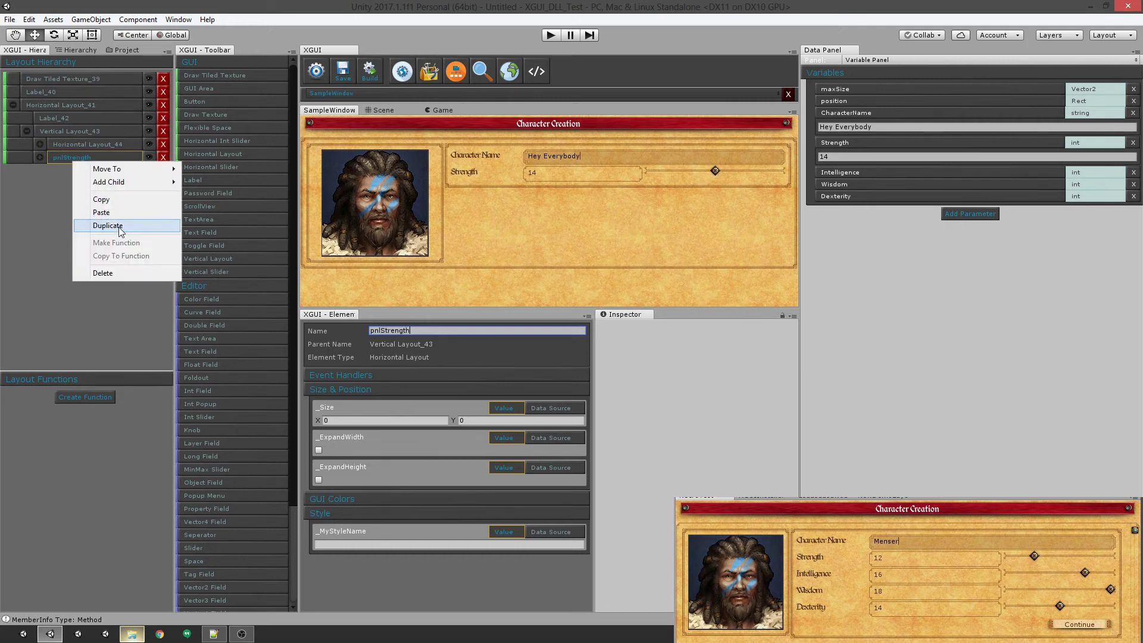
click(108, 225)
right_click(78, 157)
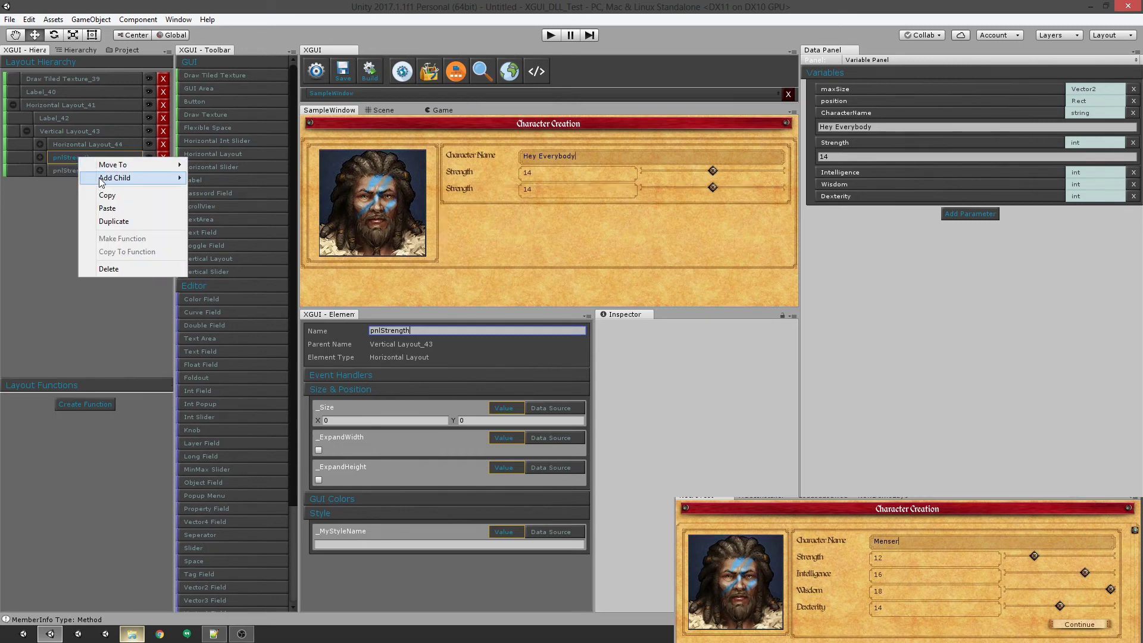
click(111, 221)
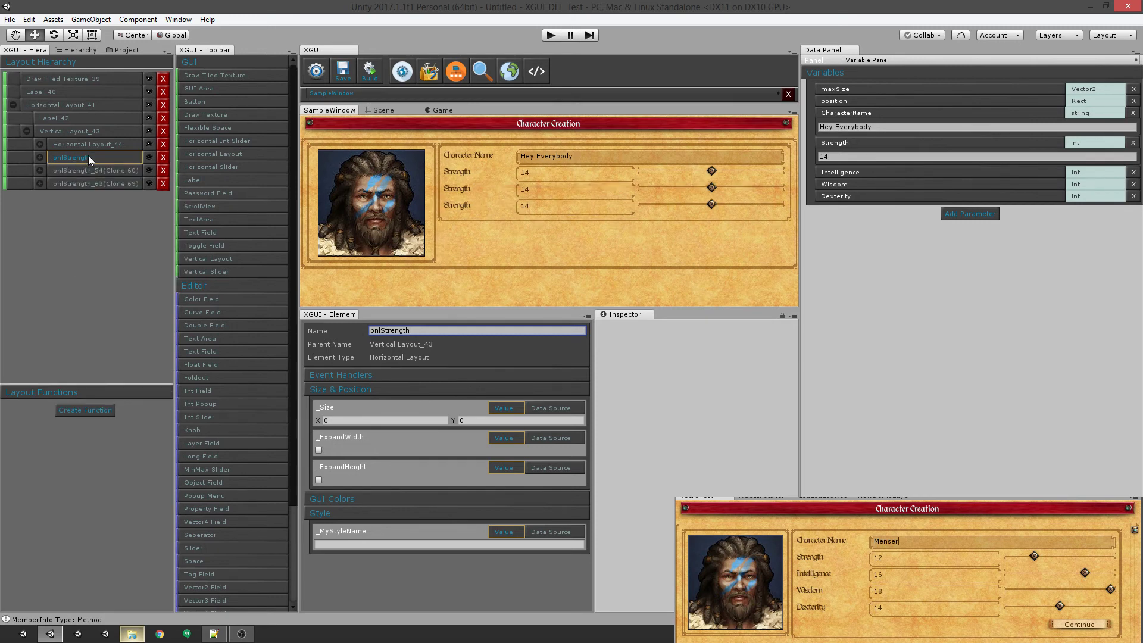
right_click(88, 155)
click(124, 224)
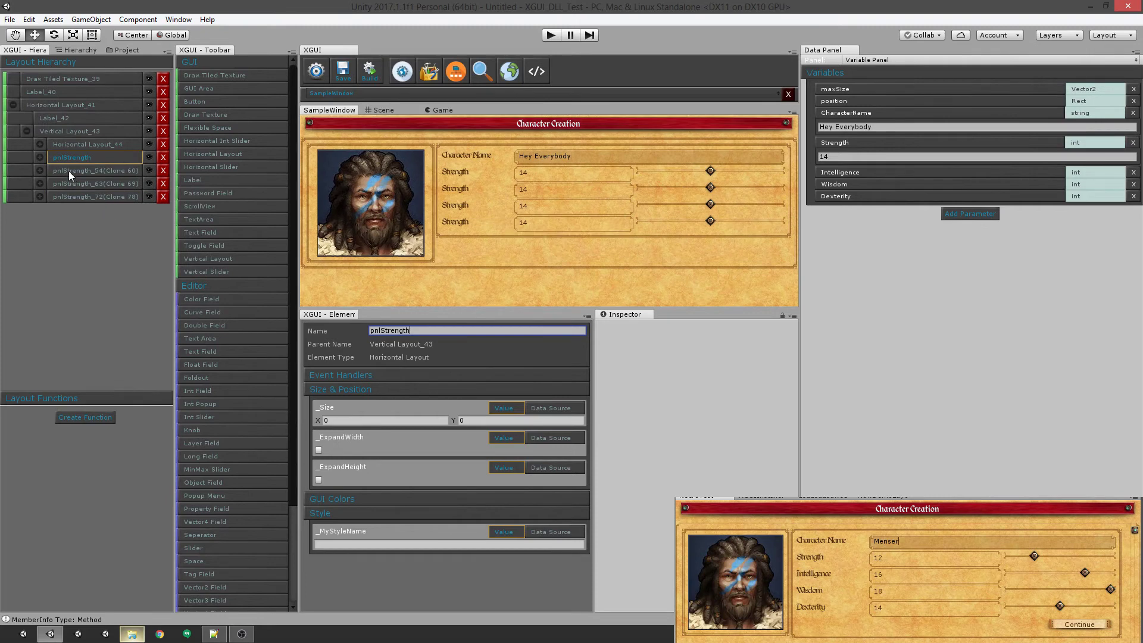
- Rename the first two pnlStrength copies as pnlIntelligence and pnlWisdom
click(69, 170)
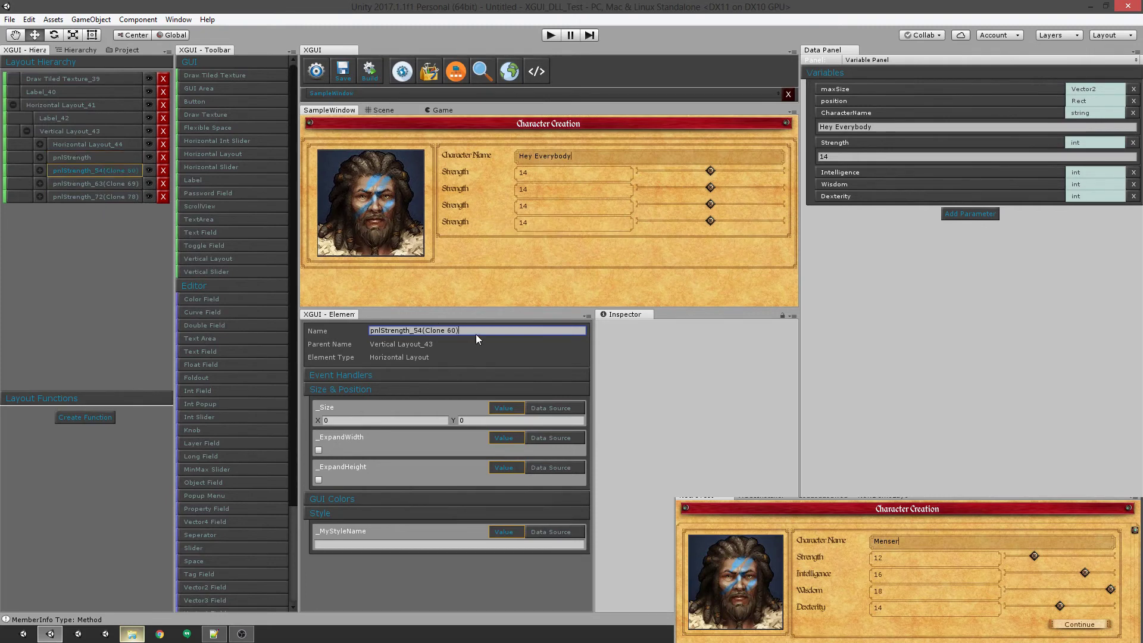
key(ctrl+a)
text(pnlIntelligence)
click(115, 184)
key(ctrl+a)
text(pnlWisdom)
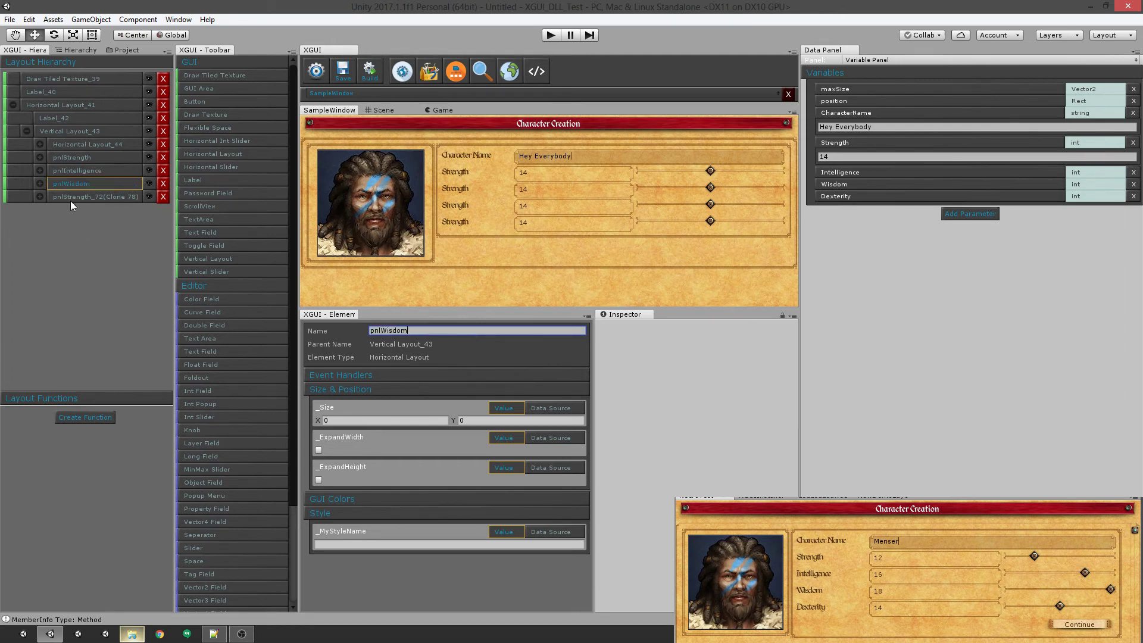
- Rename the last pnlStrength copy as pnlDexterity
click(78, 199)
click(80, 194)
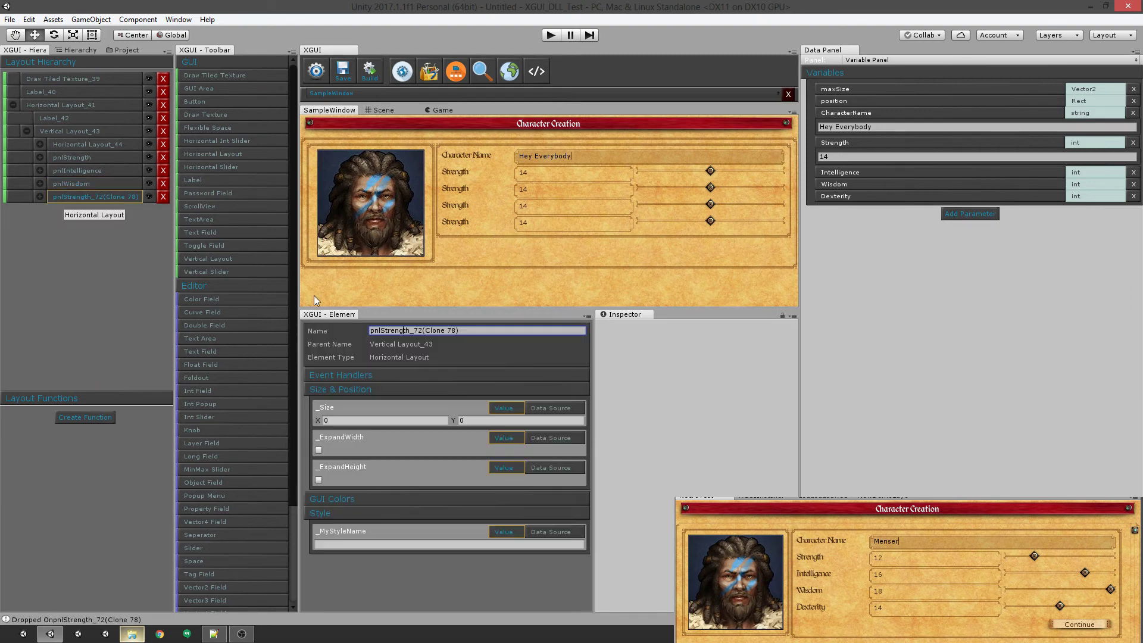
key(ctrl+a)
text(p[n)
key(BackSpace)
key(BackSpace)
text(nlDexterity)
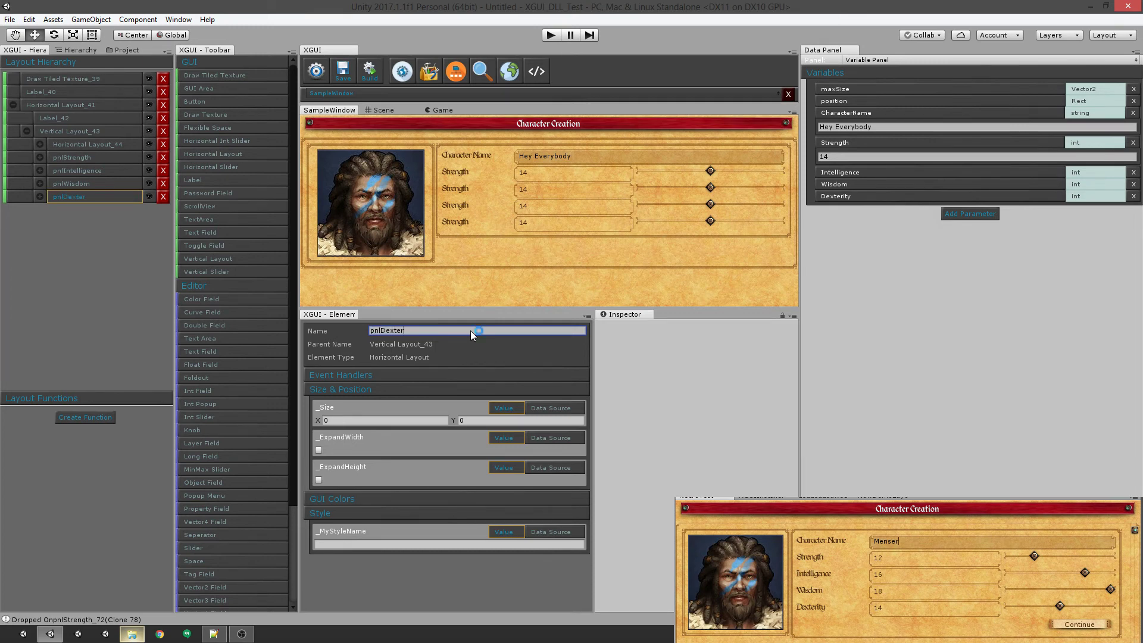
- Expand pnlIntelligence and set its text field's format argument to the Intelligence variable
click(40, 170)
click(101, 197)
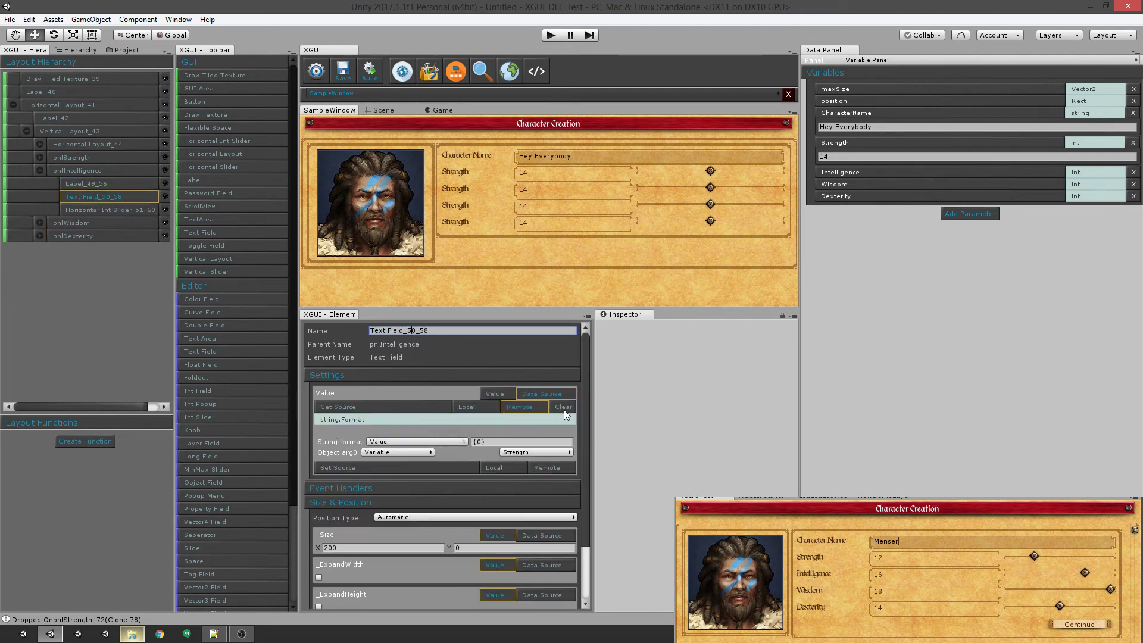
click(556, 454)
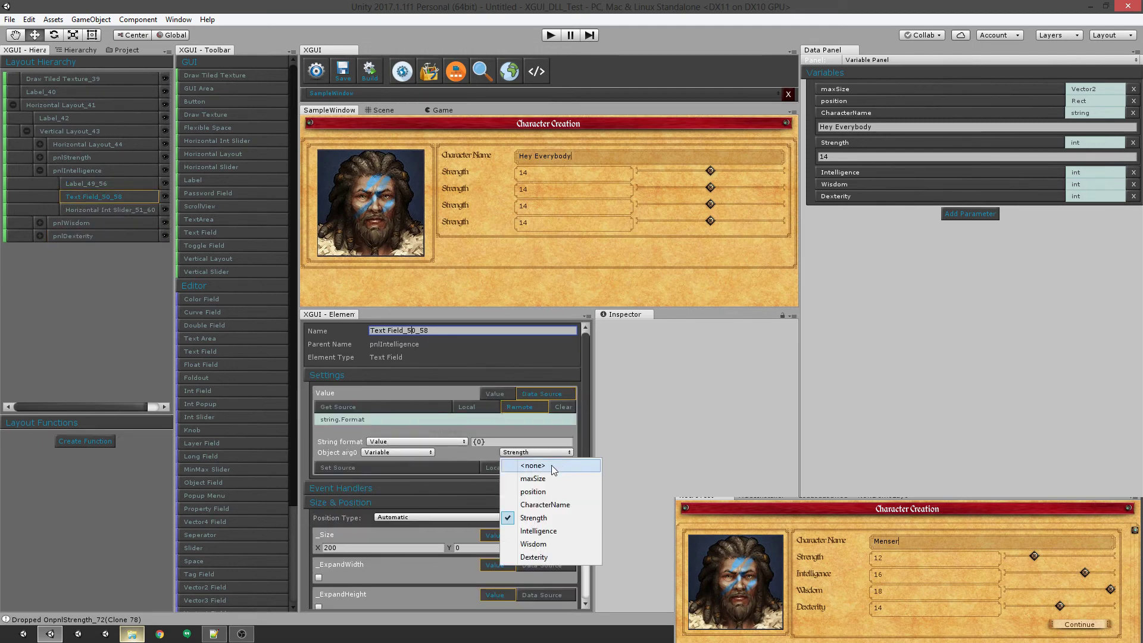
click(547, 534)
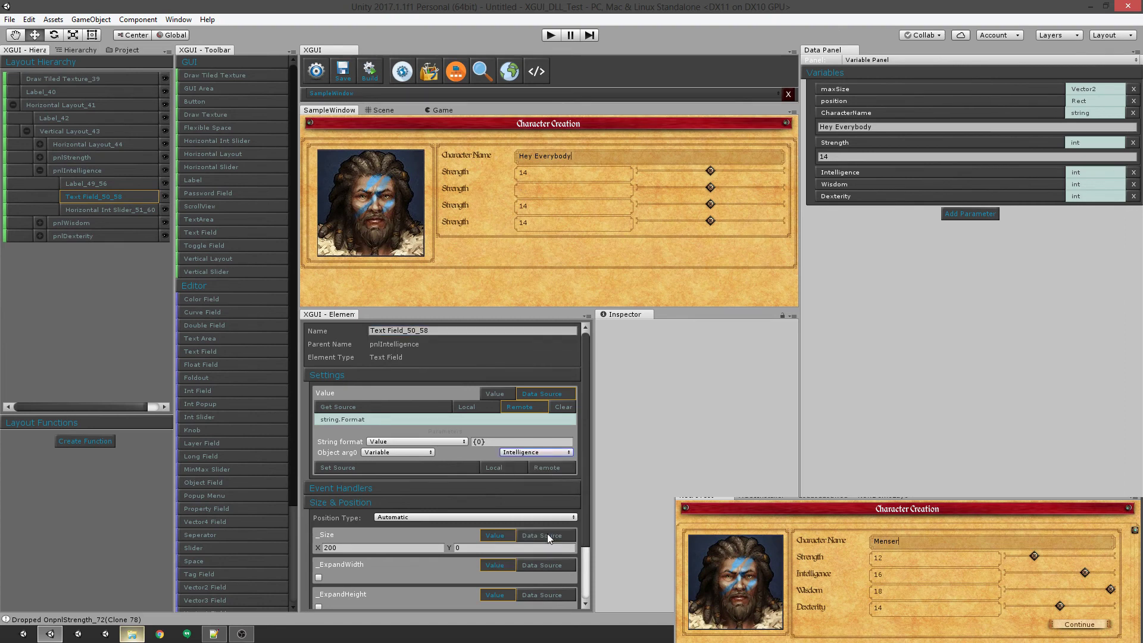
- Rebind the pnlIntelligence slider's Value to the local Intelligence variable and try the sliders, moving Strength and Intelligence to 11
click(123, 206)
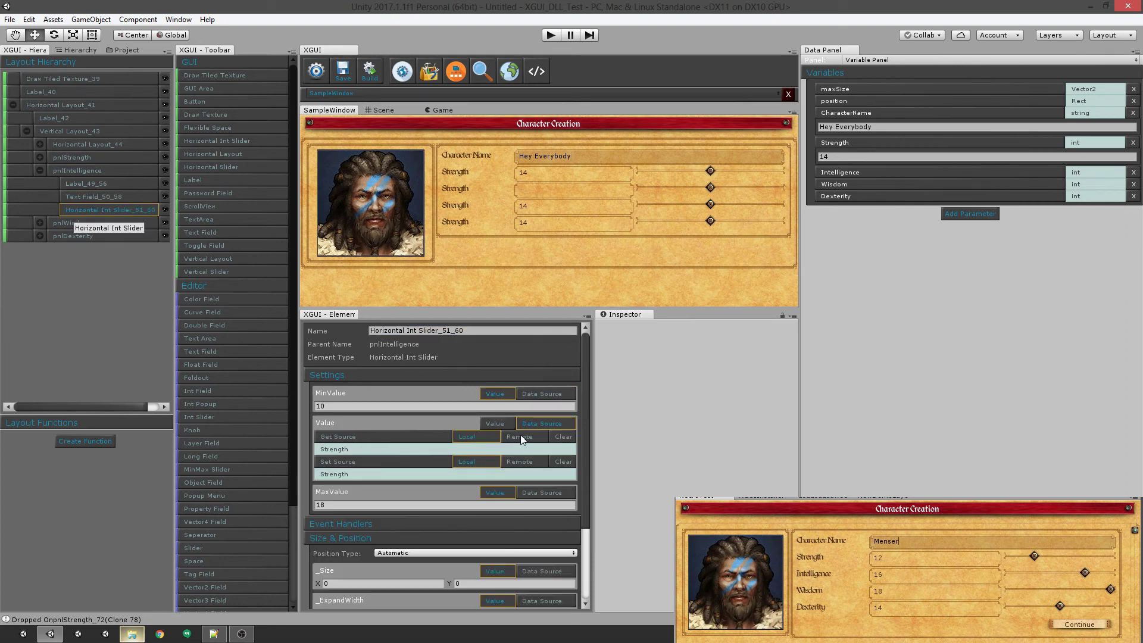
click(563, 438)
click(562, 449)
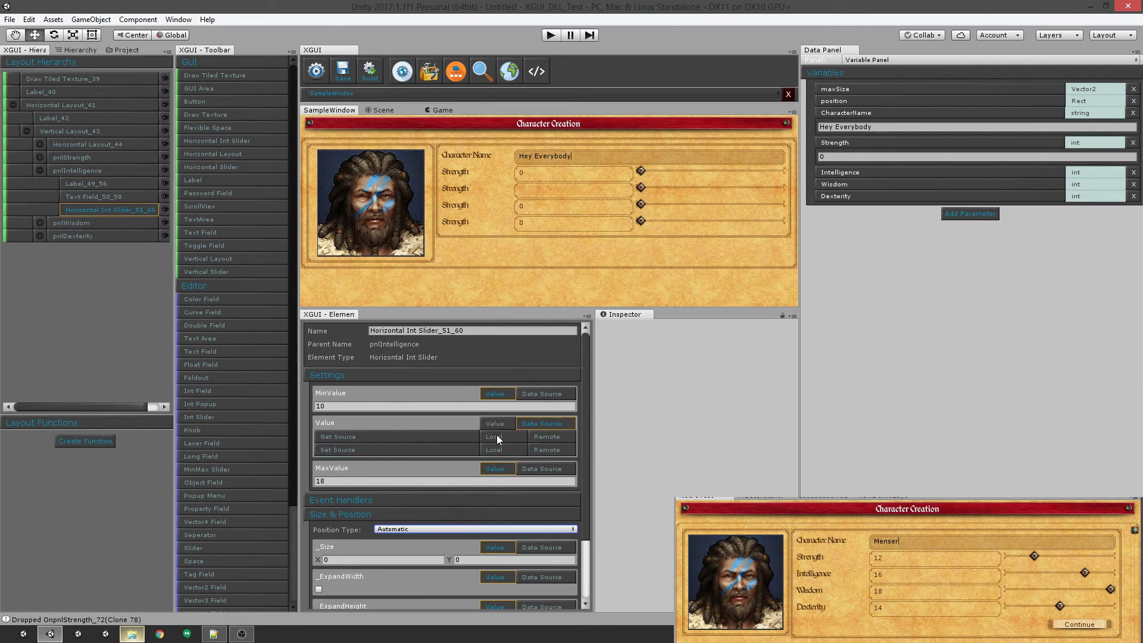
click(495, 436)
click(723, 265)
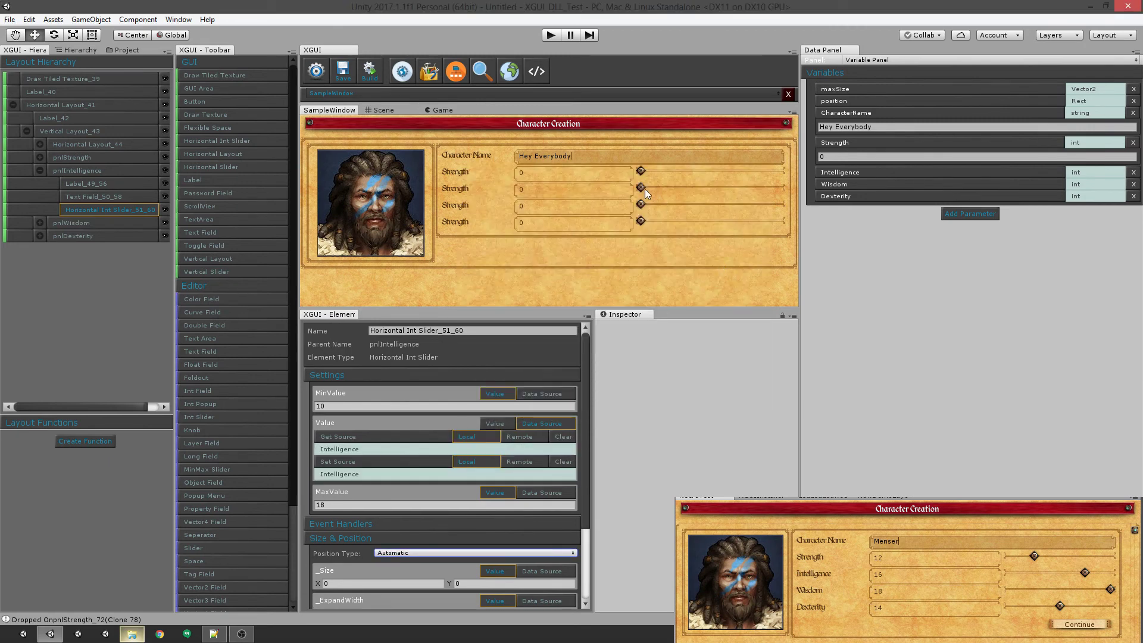
drag(691, 194, 669, 176)
- Expand pnlWisdom and set its text field's format argument to the Wisdom variable
click(38, 222)
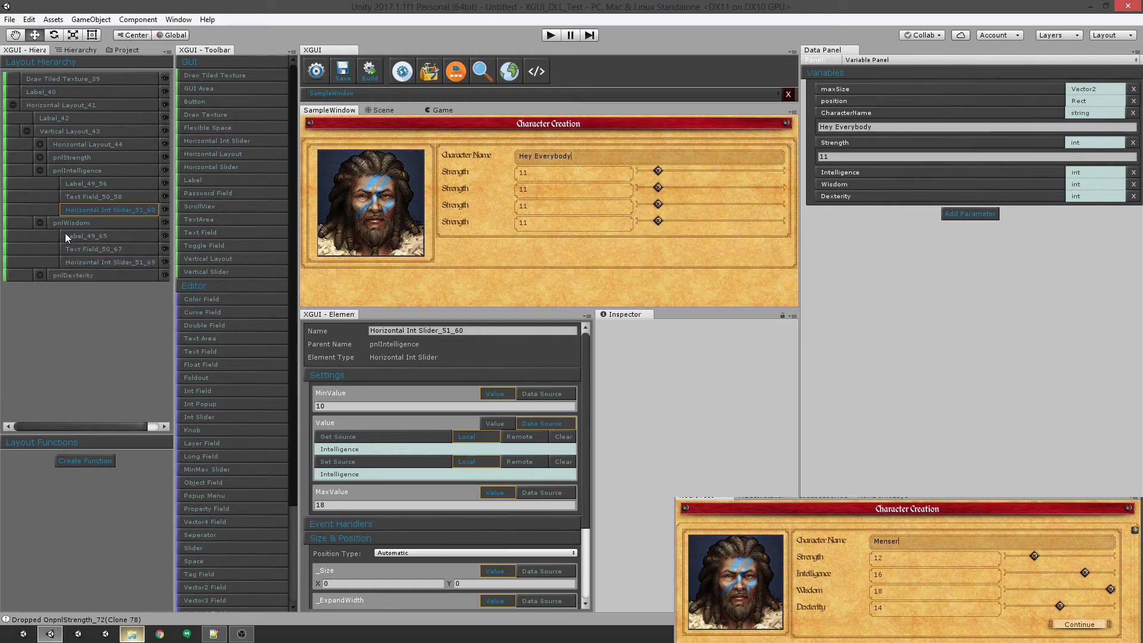
click(97, 250)
click(545, 453)
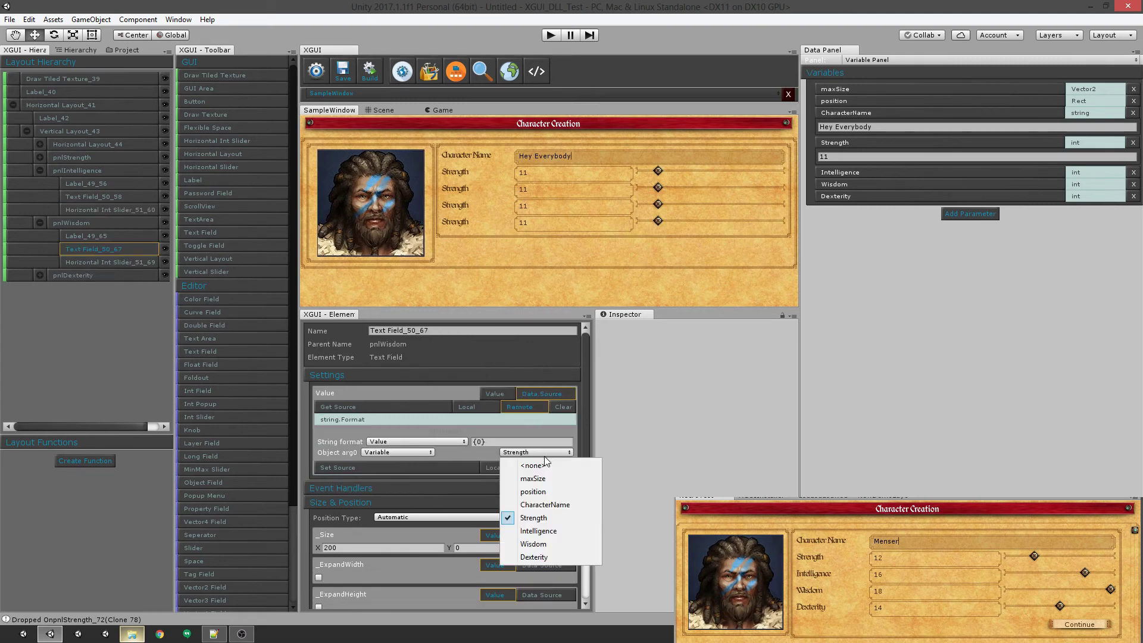
click(534, 544)
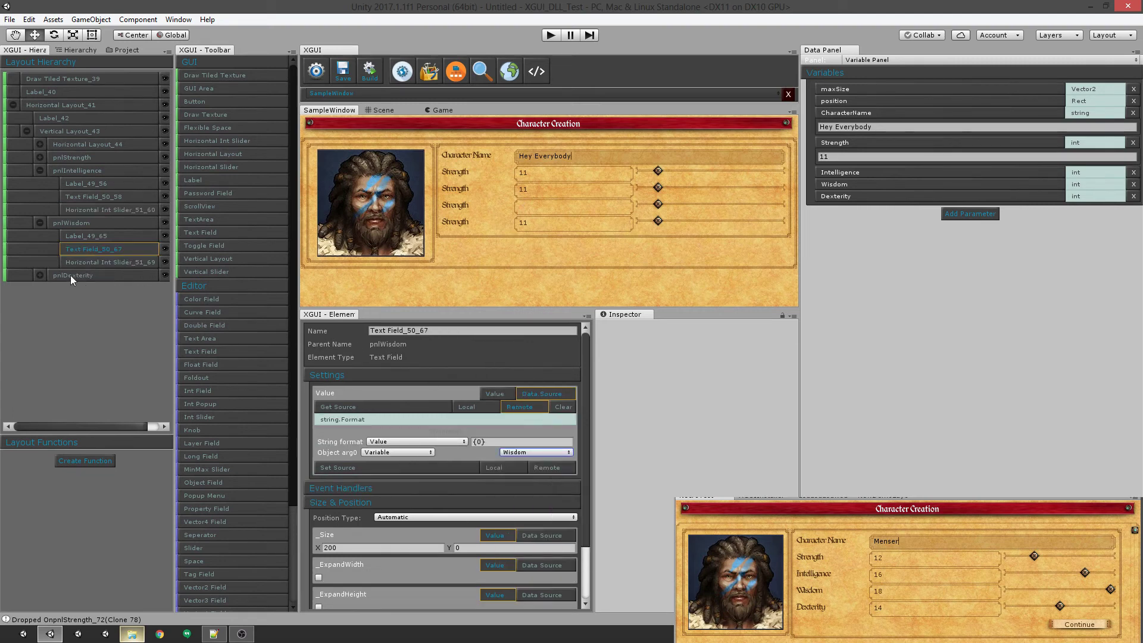
- Expand pnlDexterity and set its text field's format argument to the Dexterity variable
click(40, 275)
click(99, 300)
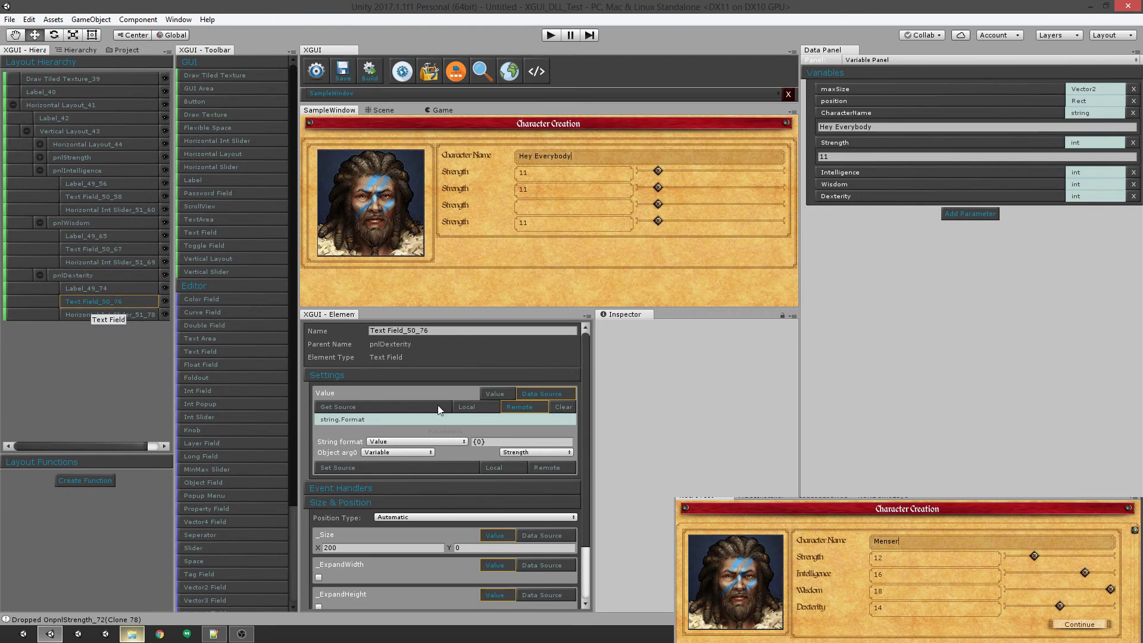
click(533, 452)
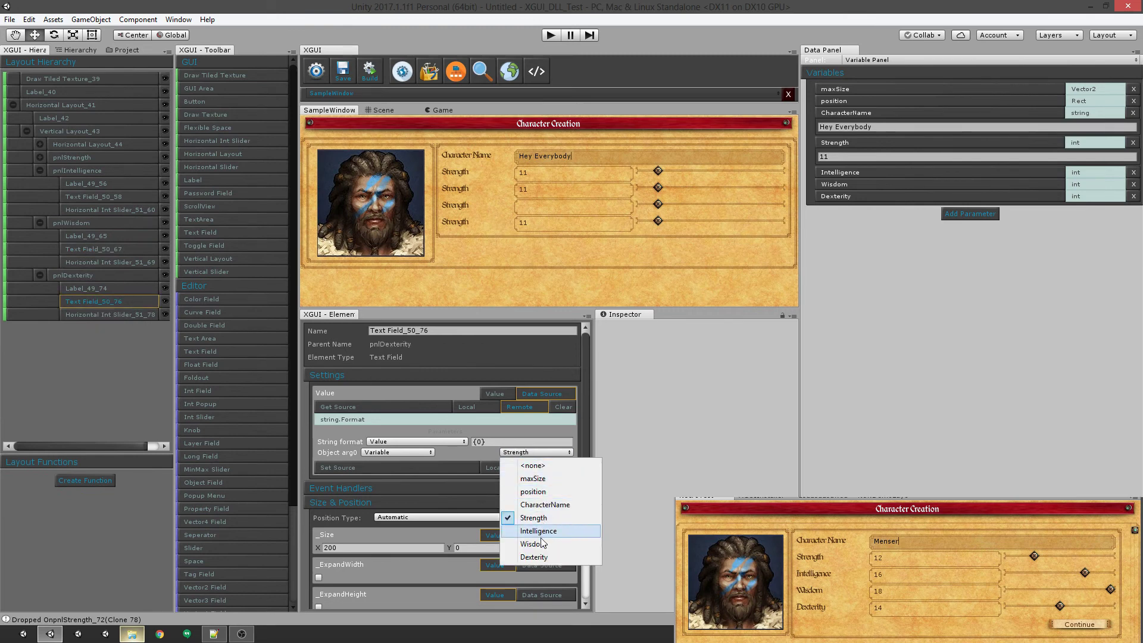
click(534, 558)
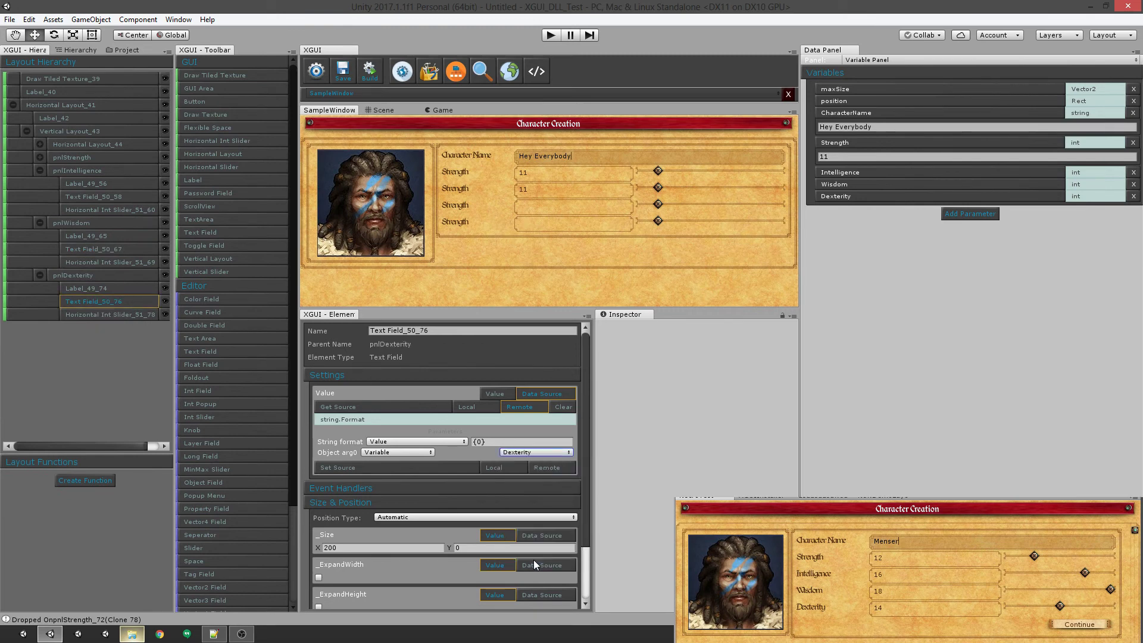
- Rebind the pnlDexterity slider's Value get and set sources from Strength to the local Dexterity variable
click(116, 314)
click(541, 423)
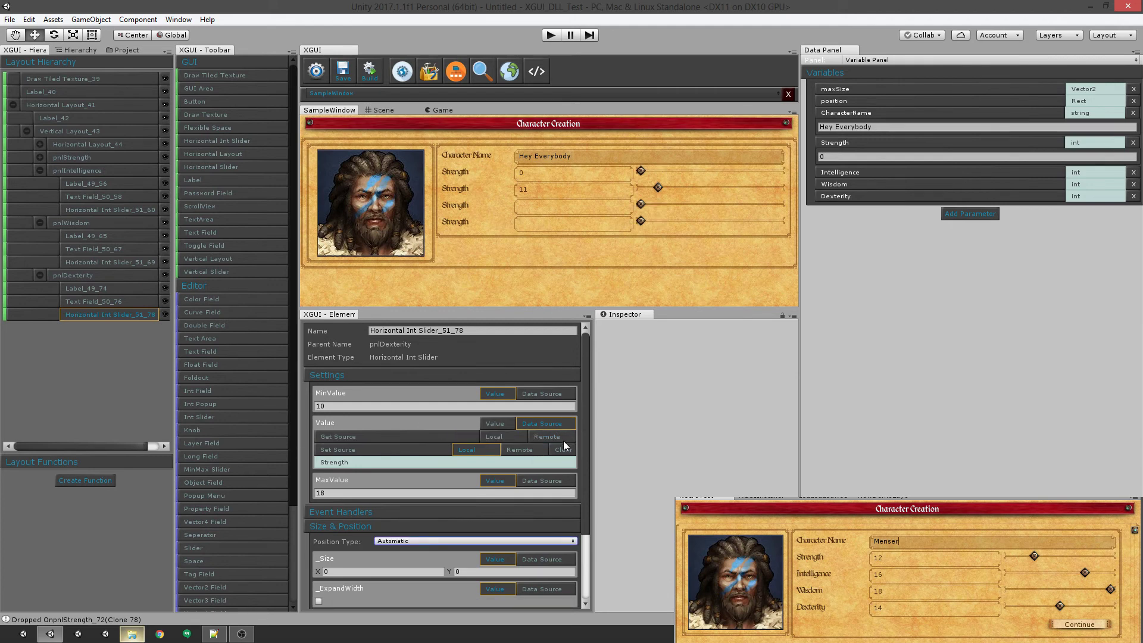
click(563, 449)
click(498, 437)
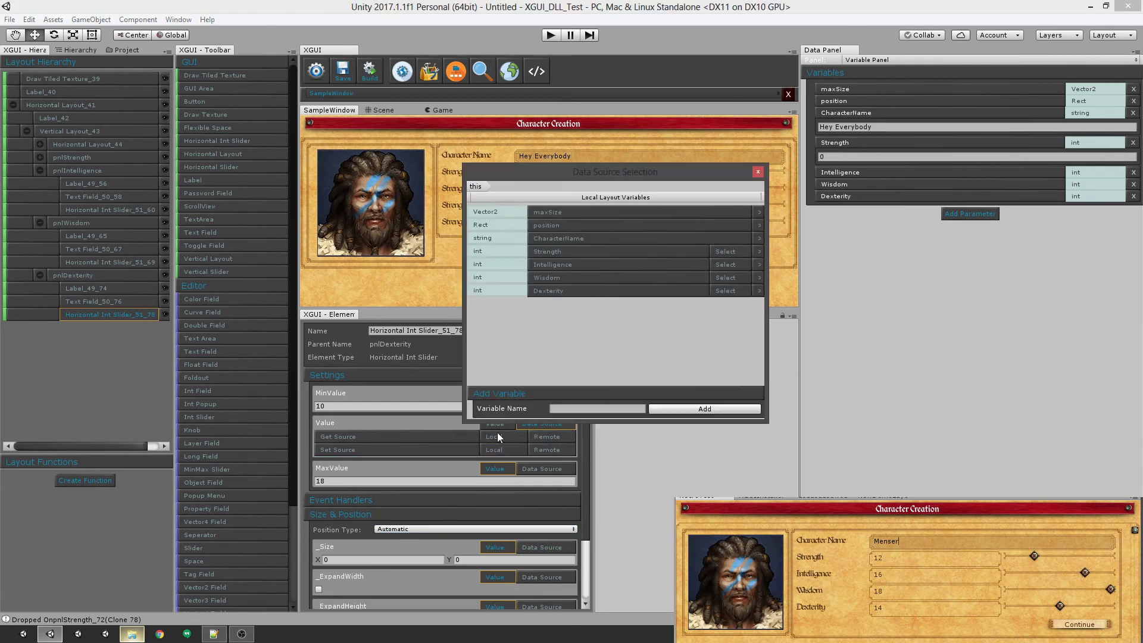
click(726, 291)
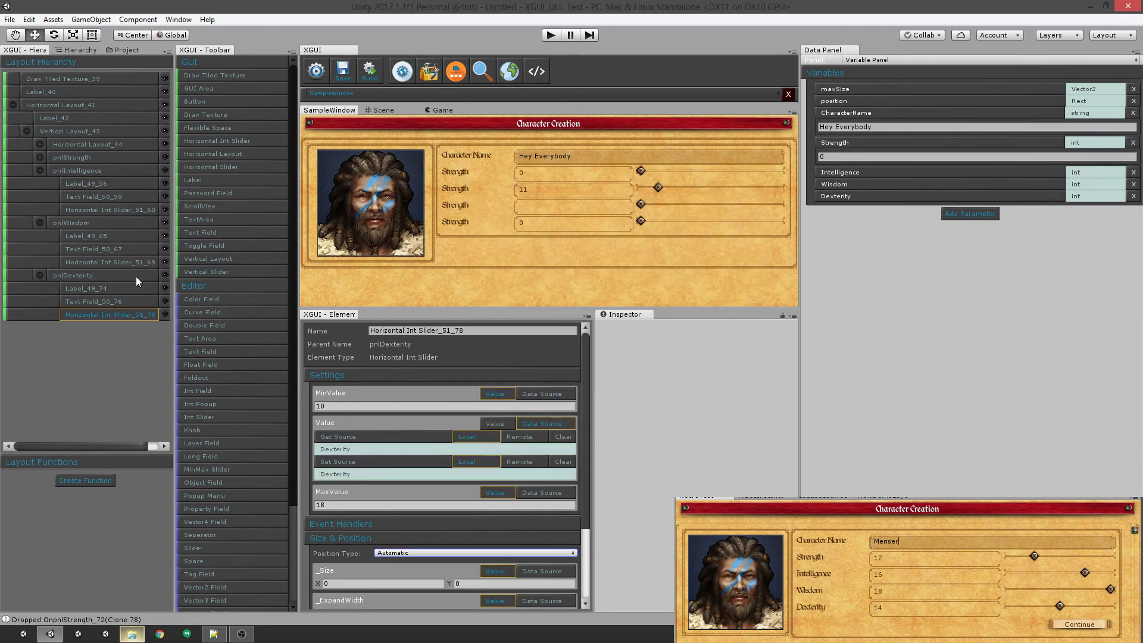
- Clear the pnlWisdom slider's Value sources and bind them to the local Wisdom variable
click(101, 261)
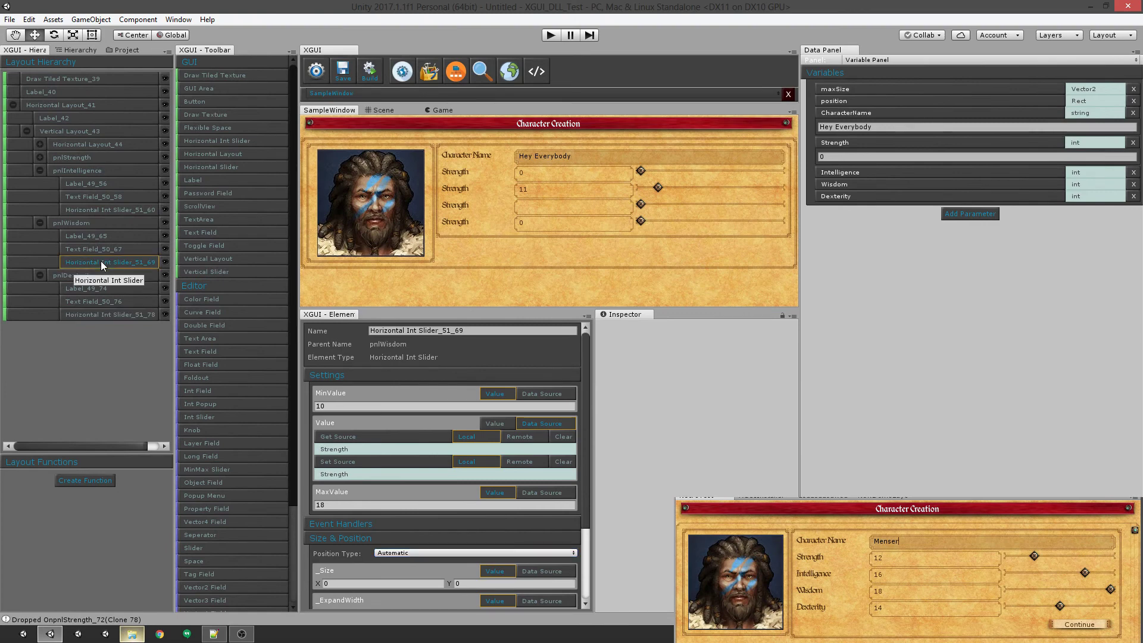
click(564, 437)
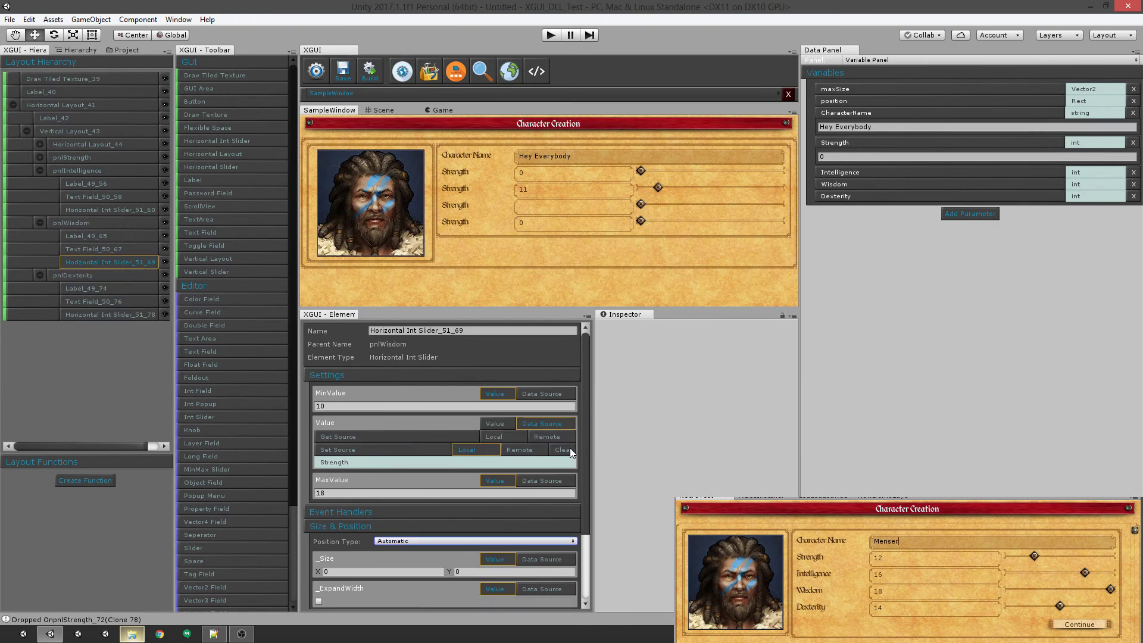
click(564, 450)
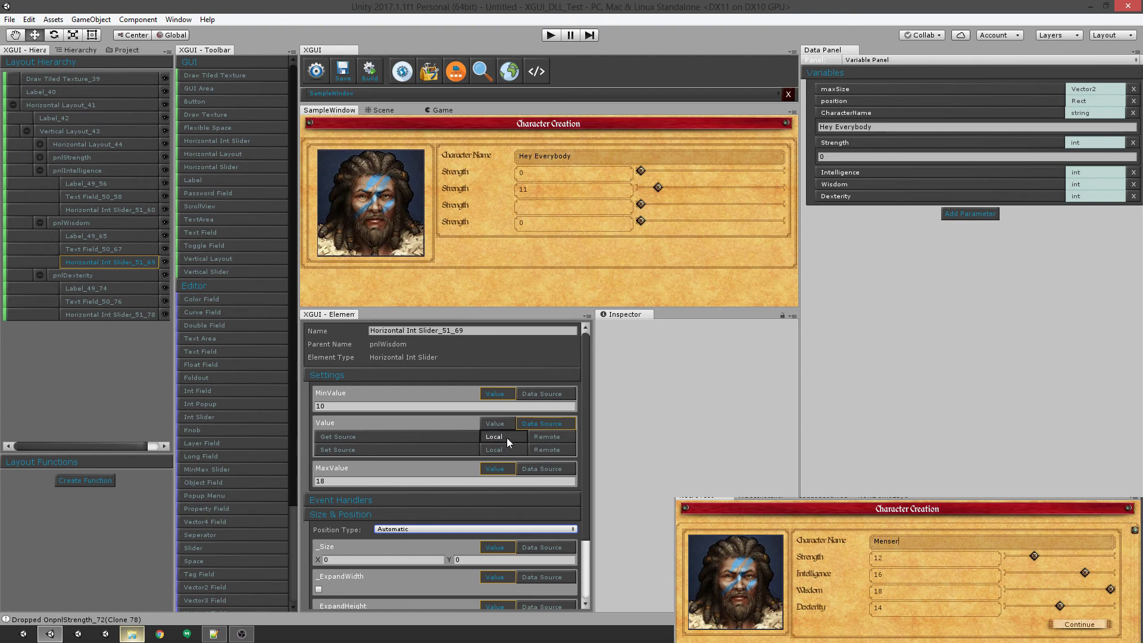
click(513, 437)
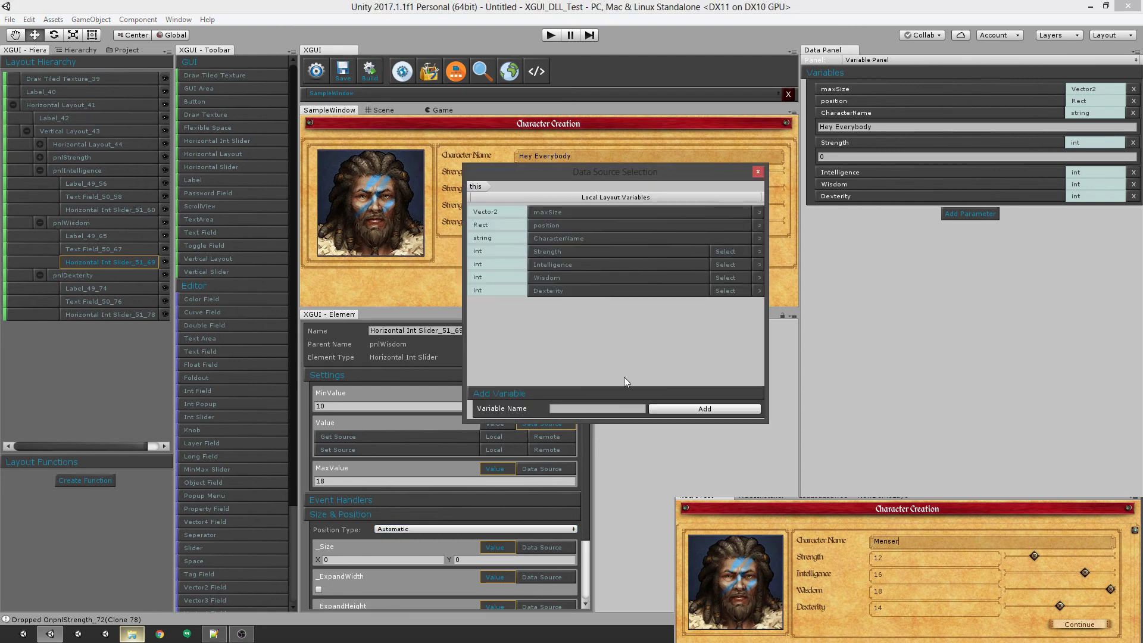
click(736, 277)
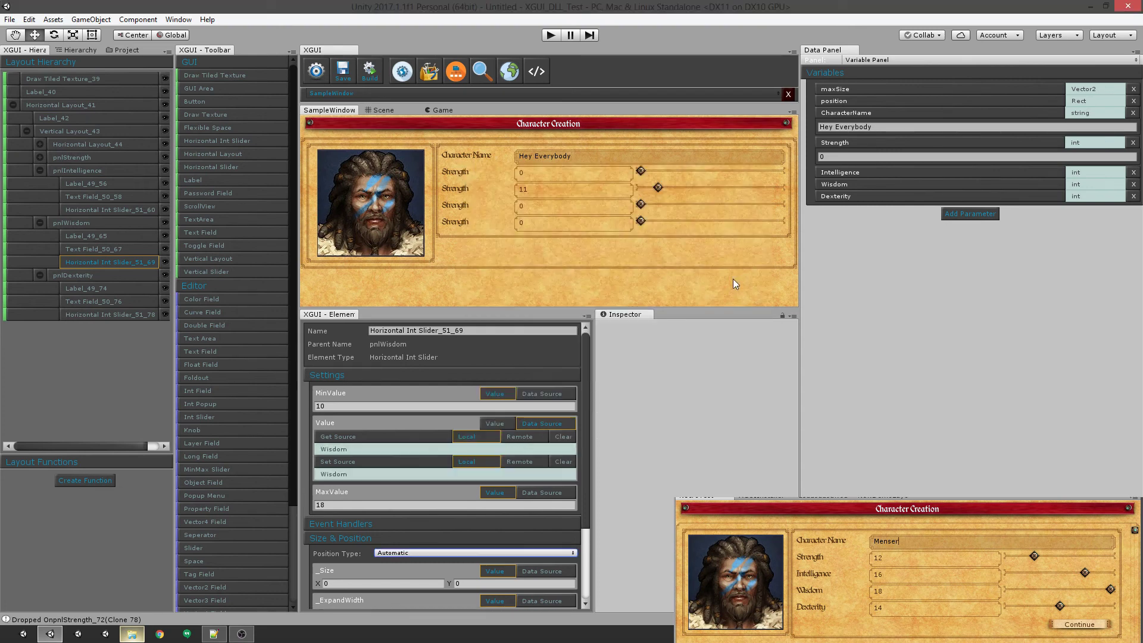
- Clear the pnlIntelligence slider's Value sources and select the local Intelligence variable for them again
click(101, 206)
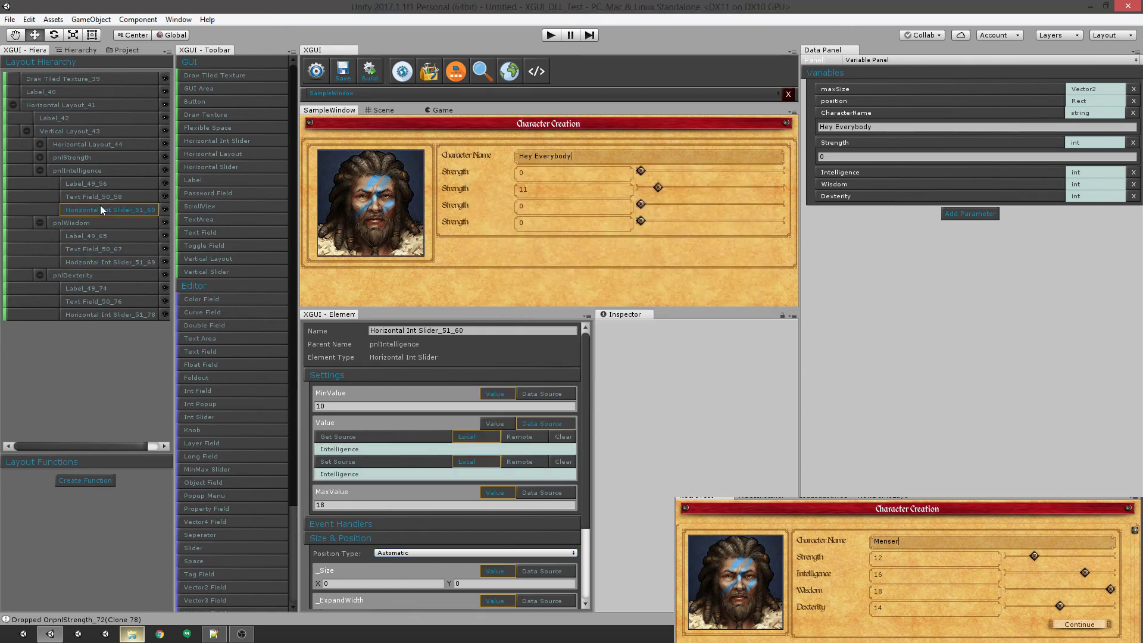
click(567, 436)
click(569, 448)
click(513, 442)
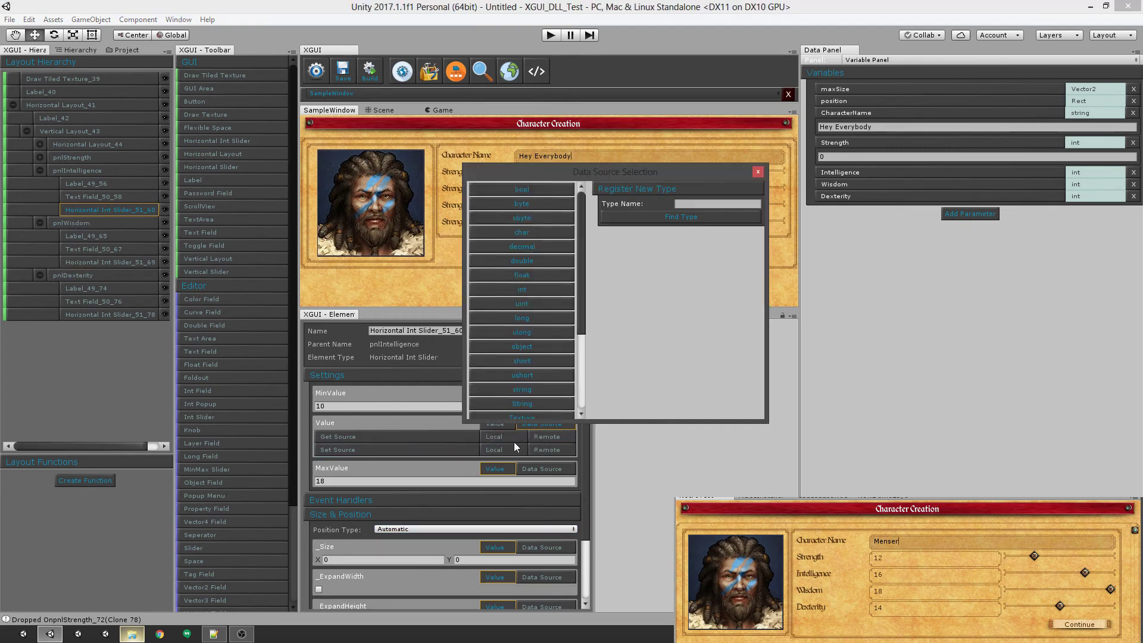
click(758, 171)
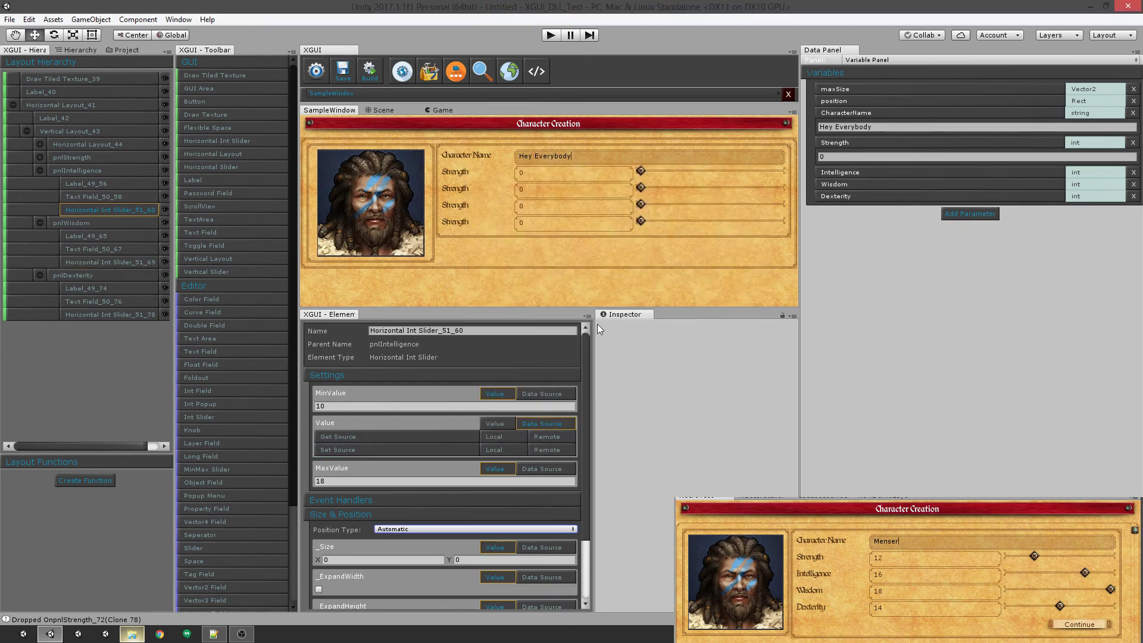
click(505, 438)
click(716, 266)
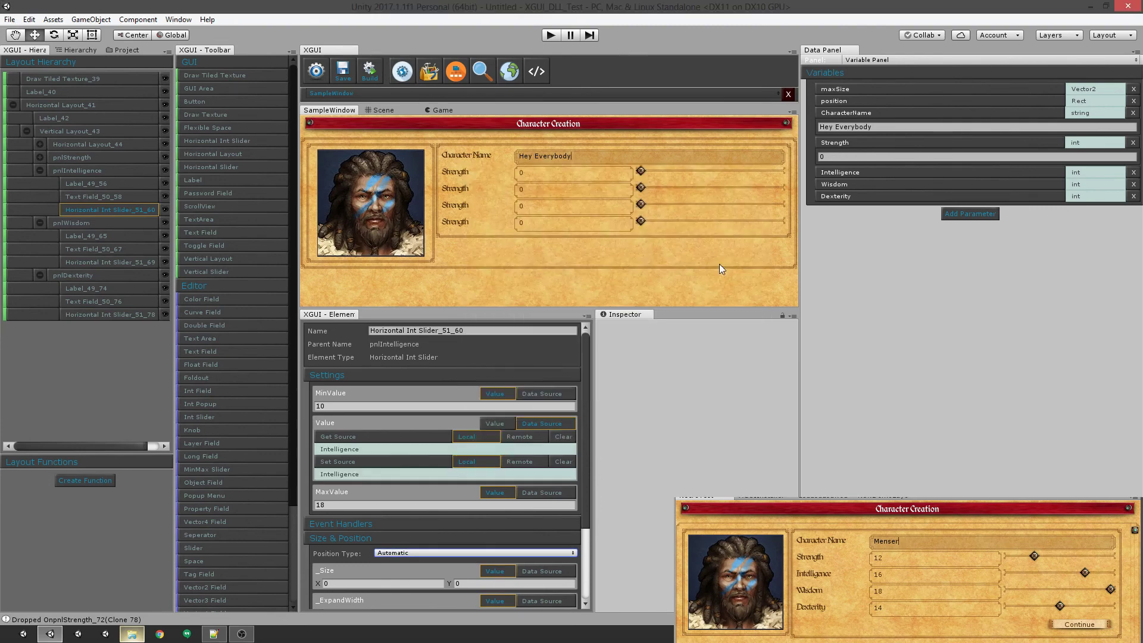
- Try the four preview sliders at 15, 15, 12 and 12, and expand the Intelligence, Wisdom and Dexterity variables to compare values
drag(640, 173, 715, 191)
click(667, 203)
click(830, 173)
click(834, 201)
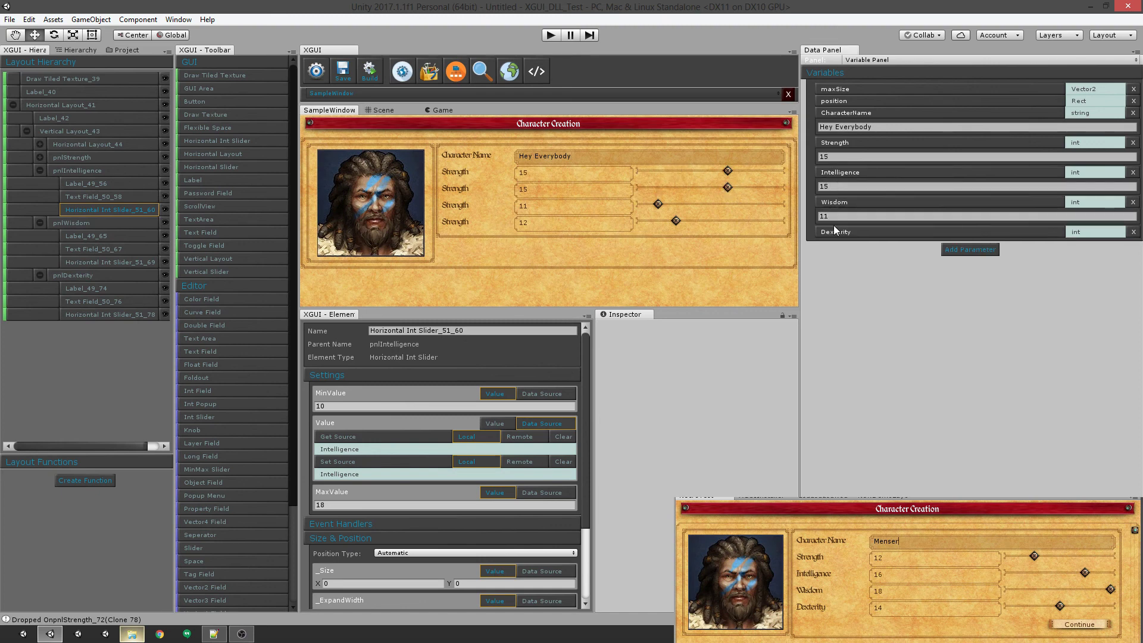
click(834, 230)
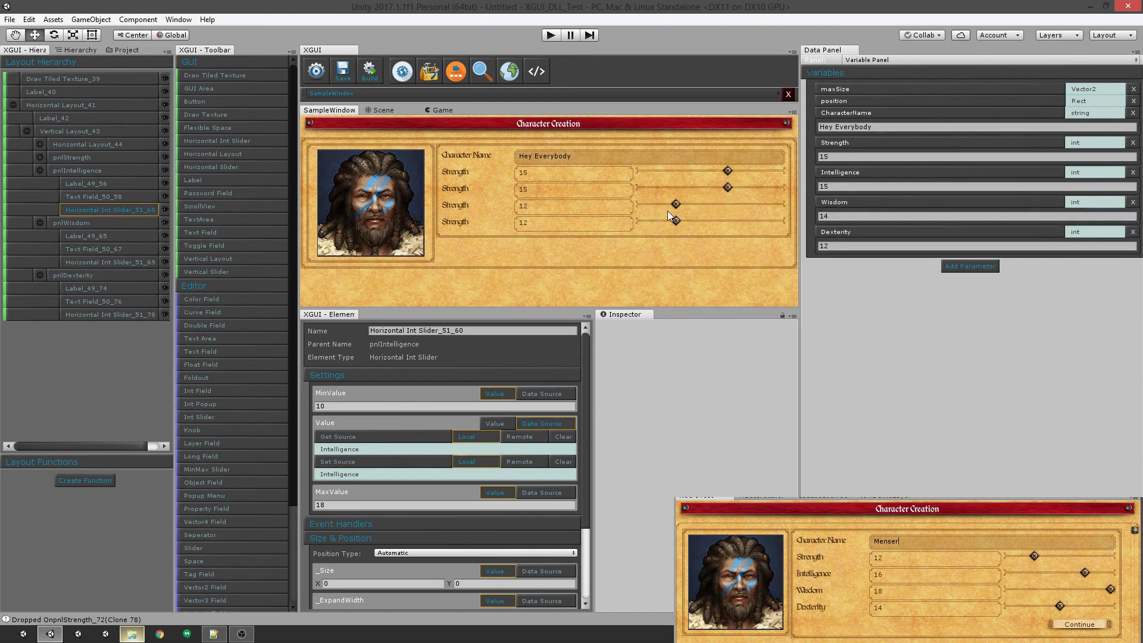
- Collapse pnlIntelligence, pnlWisdom and pnlDexterity in the layout hierarchy
click(41, 170)
click(40, 184)
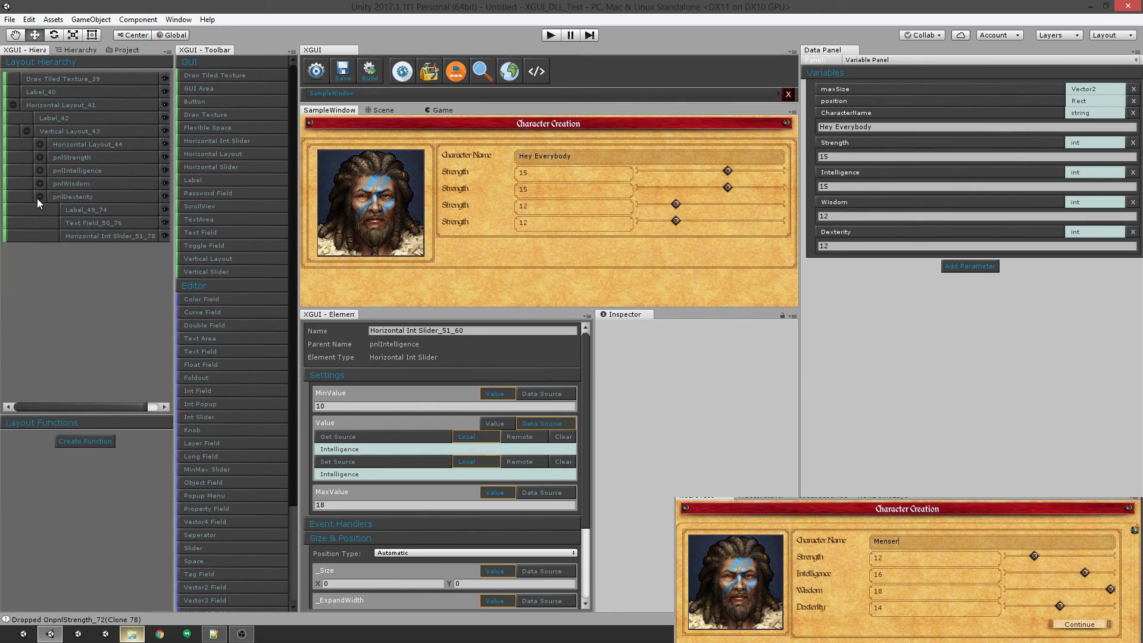
click(39, 197)
- Add a horizontal layout containing a flexible space and a button at the end of Vertical Layout_43
click(71, 132)
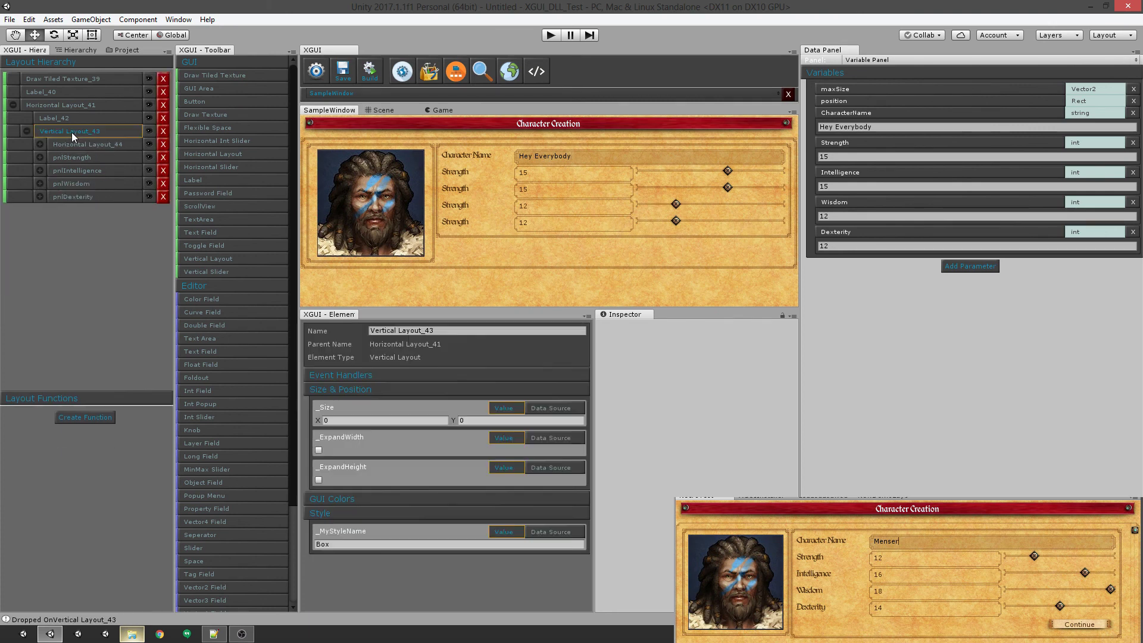
click(243, 155)
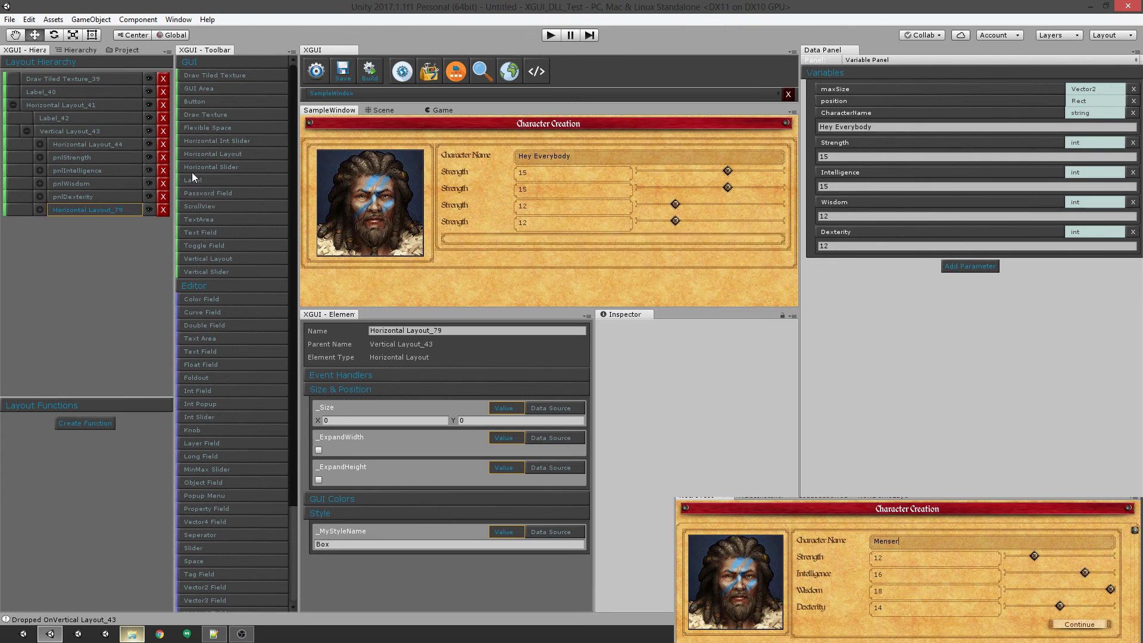
click(194, 127)
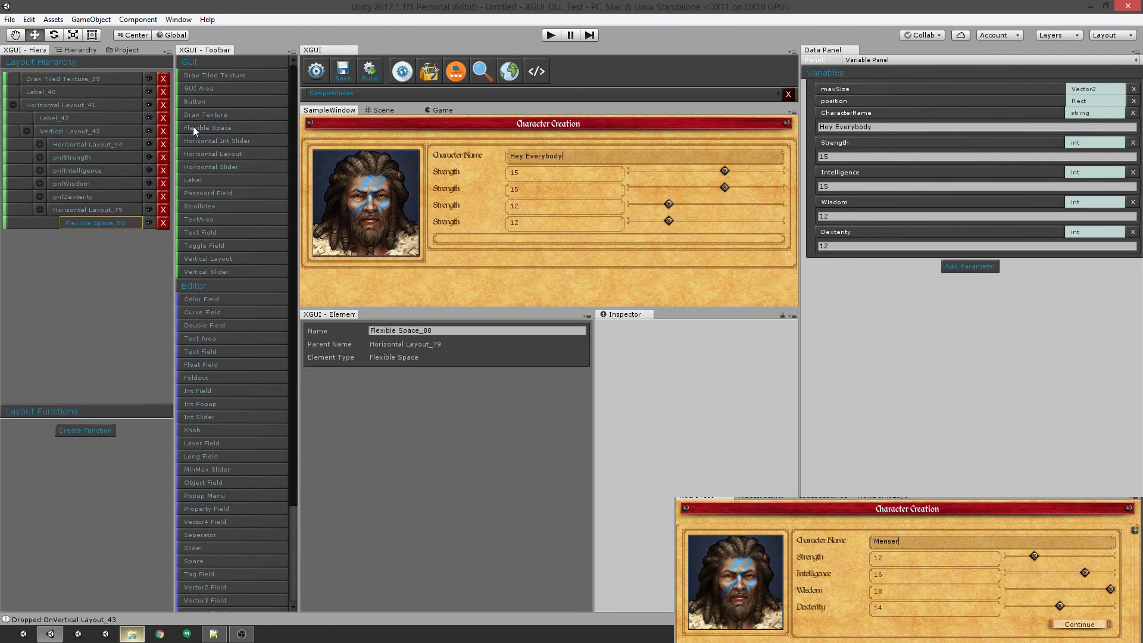
click(205, 102)
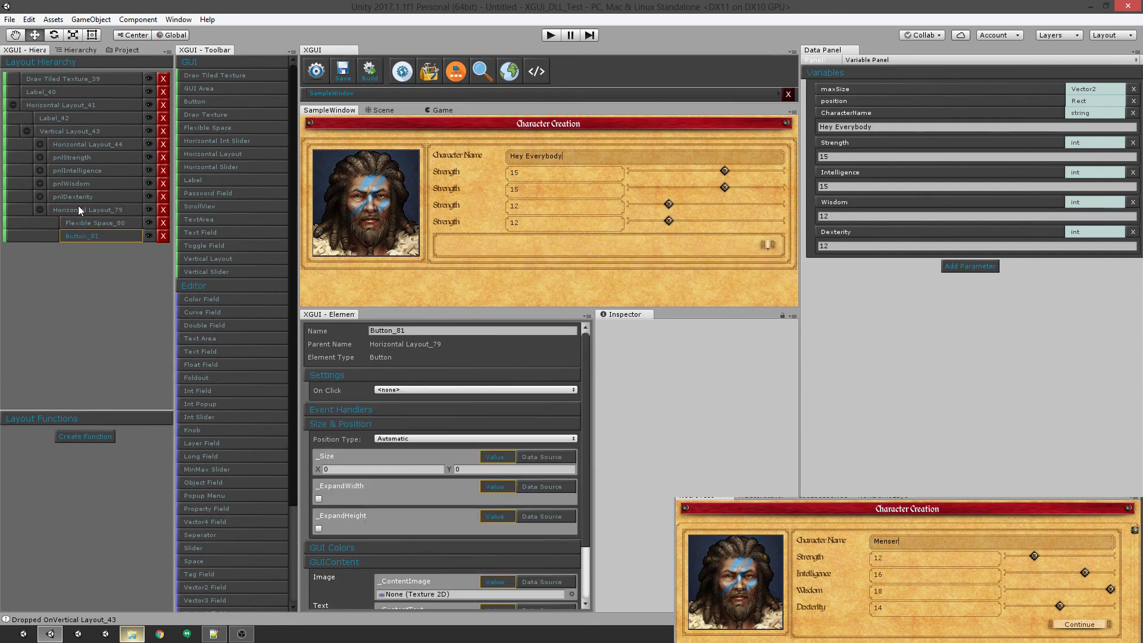
- Clear the Box style name from the new horizontal layout that holds the button
click(77, 209)
click(341, 544)
key(BackSpace)
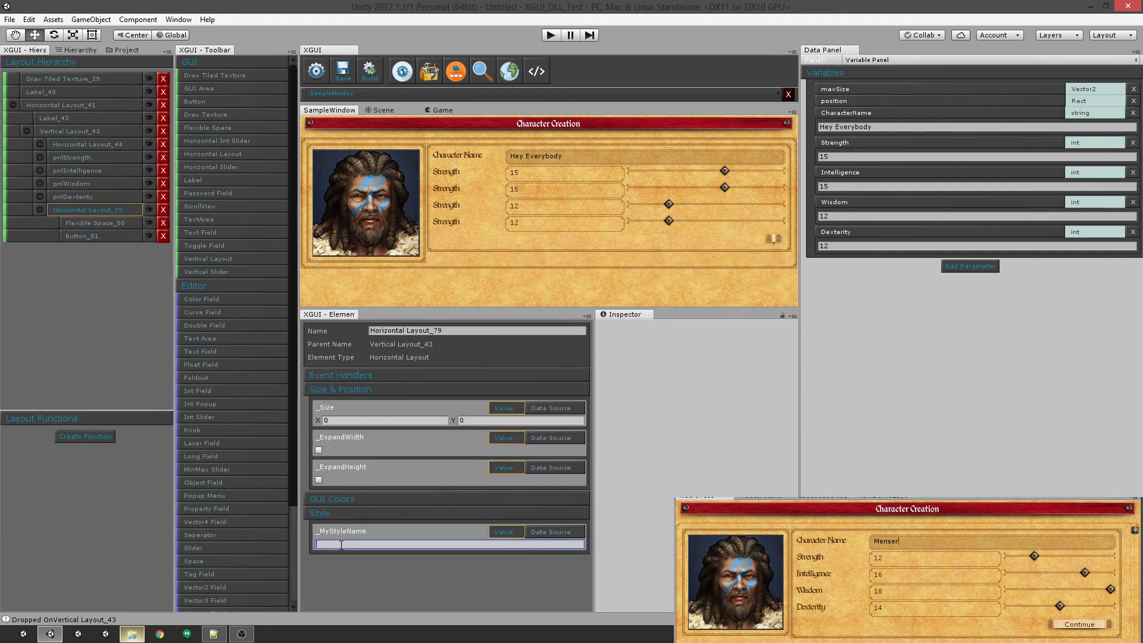
- Set the new button's content text to "Create Character"
click(105, 232)
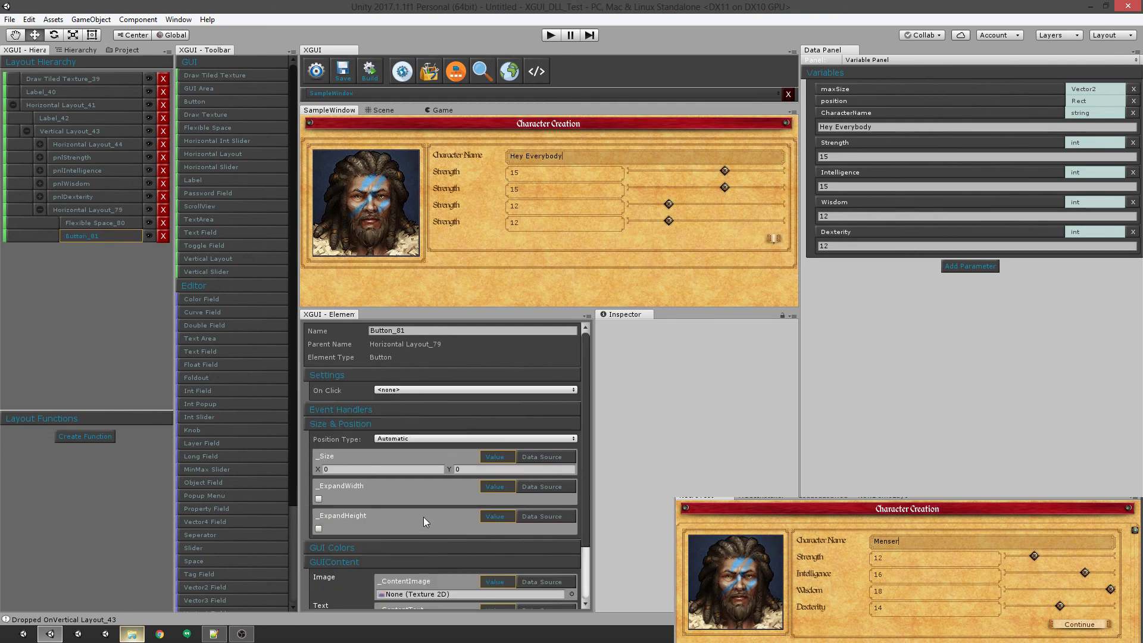
scroll(423, 517, down, 3)
click(416, 549)
text(Create Character)
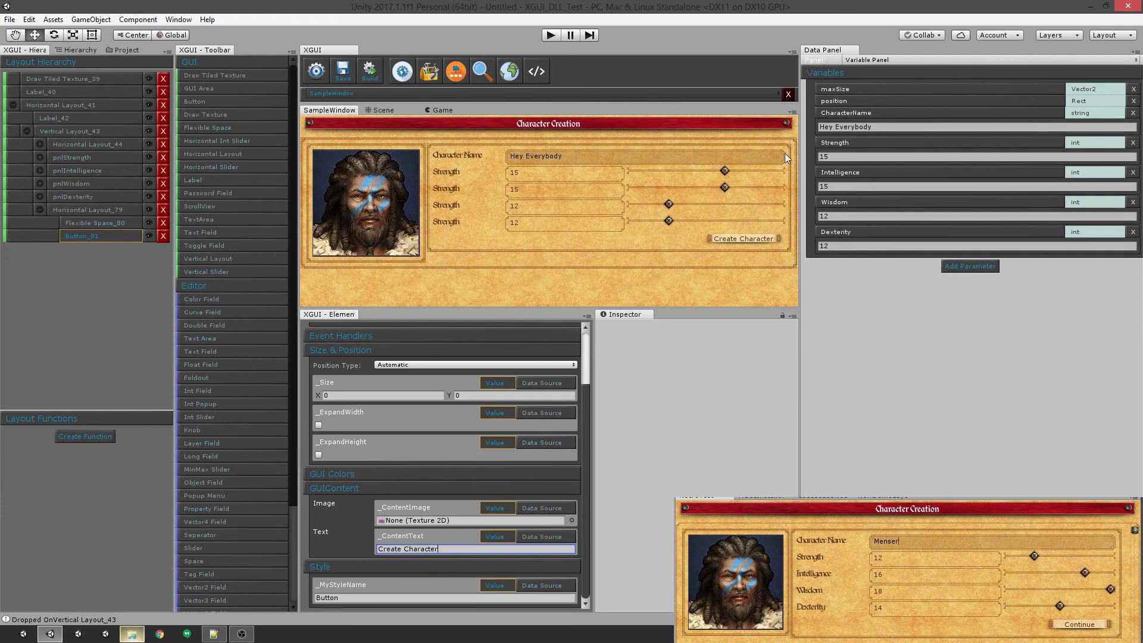
- Try the preview sliders again, moving Strength to 10, Intelligence to 11 and Wisdom to 15
drag(725, 170, 631, 171)
drag(668, 204, 724, 205)
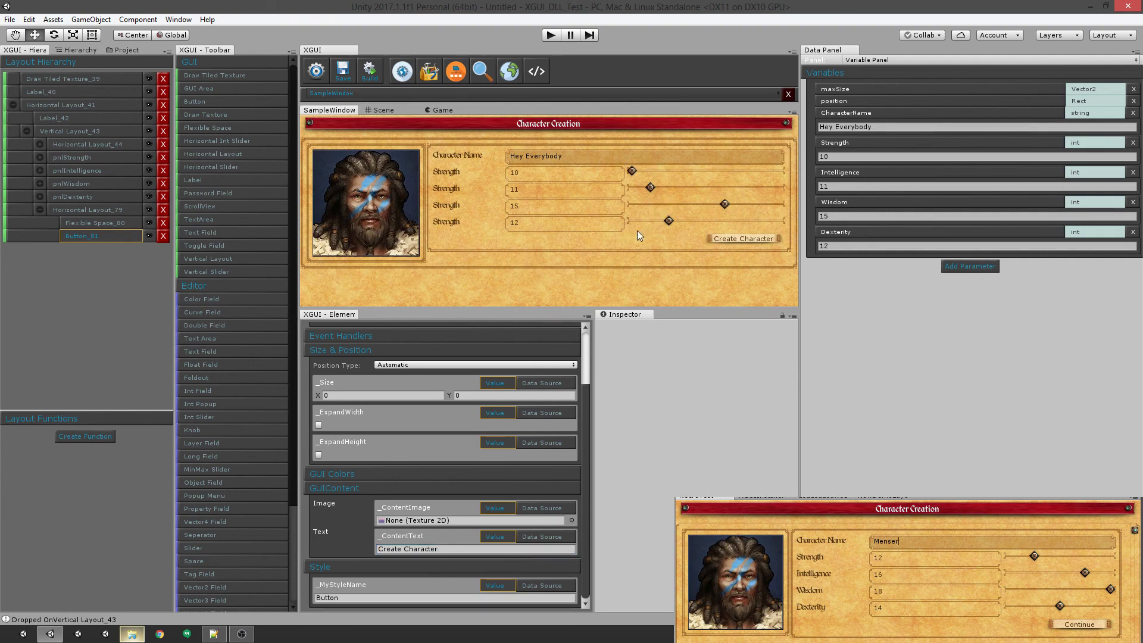